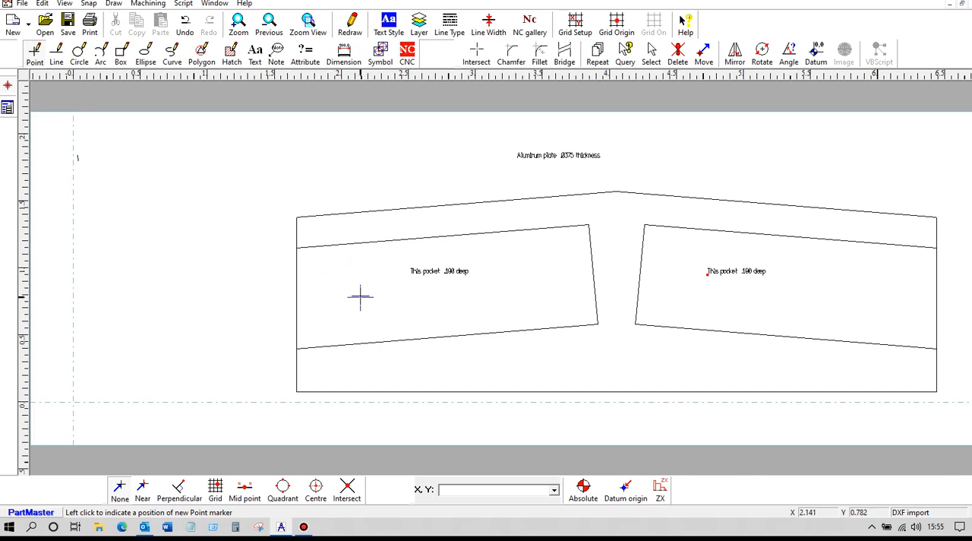
- Split the plate's left edge at its intersections with the left pocket's upper and lower lines
{"action": "left_click", "coordinate": [478, 51]}
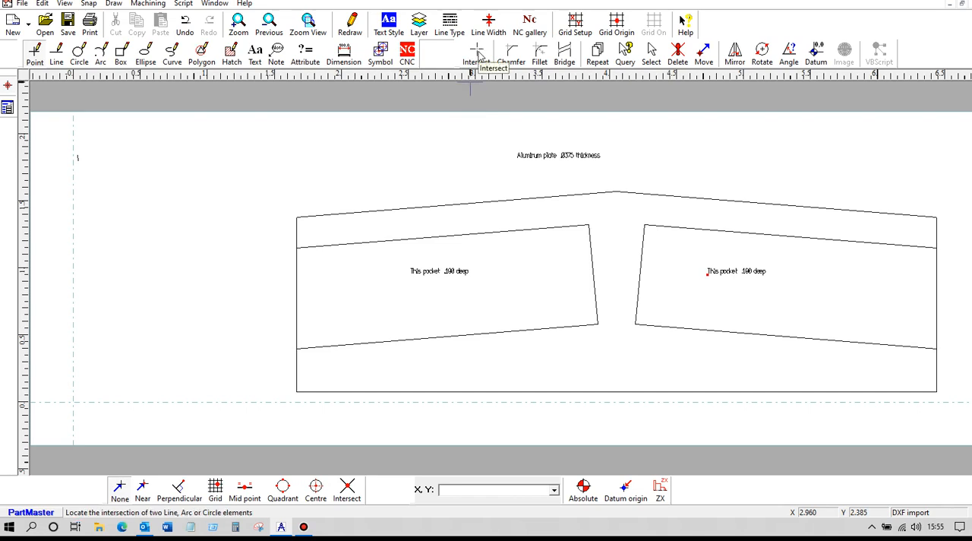
{"action": "left_click", "coordinate": [478, 53]}
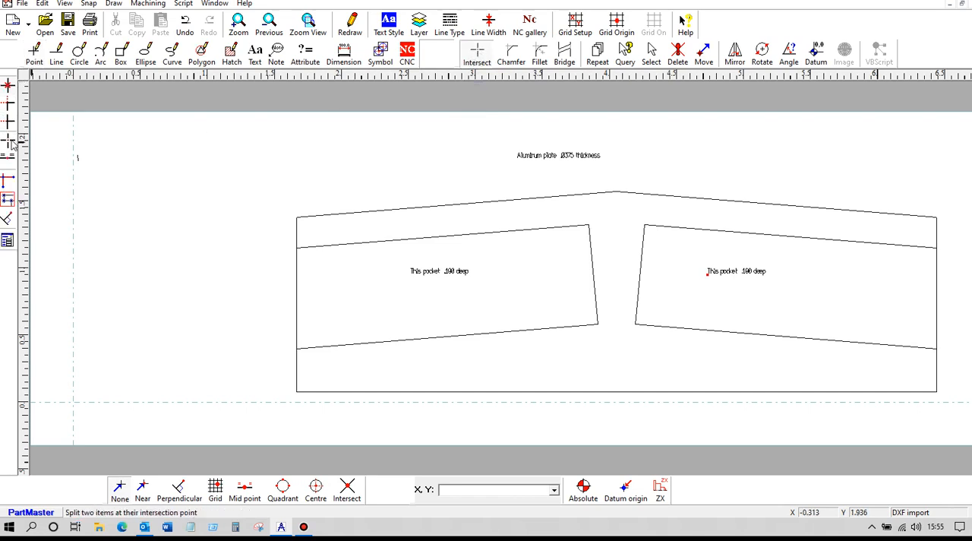
{"action": "left_click", "coordinate": [297, 233]}
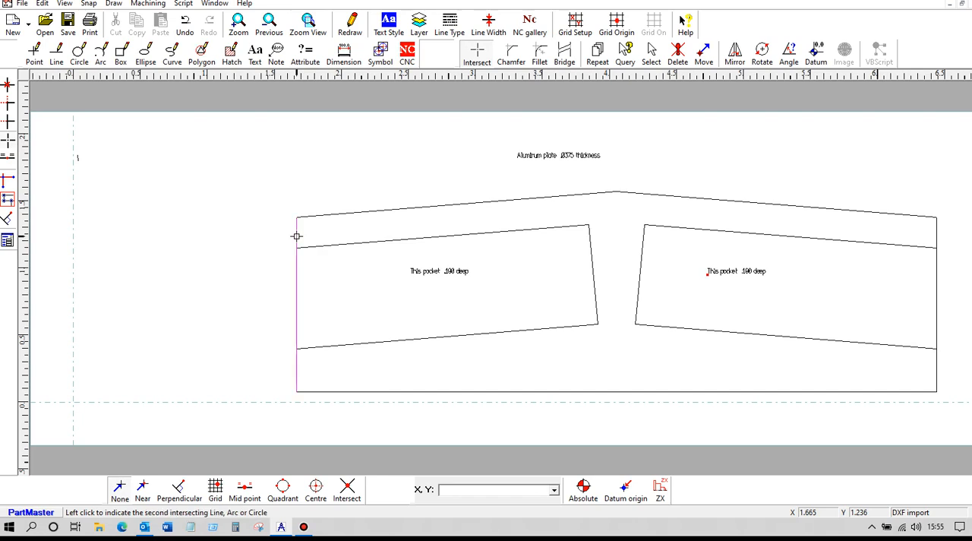
{"action": "left_click", "coordinate": [315, 246]}
{"action": "left_click", "coordinate": [295, 332]}
{"action": "left_click", "coordinate": [314, 347]}
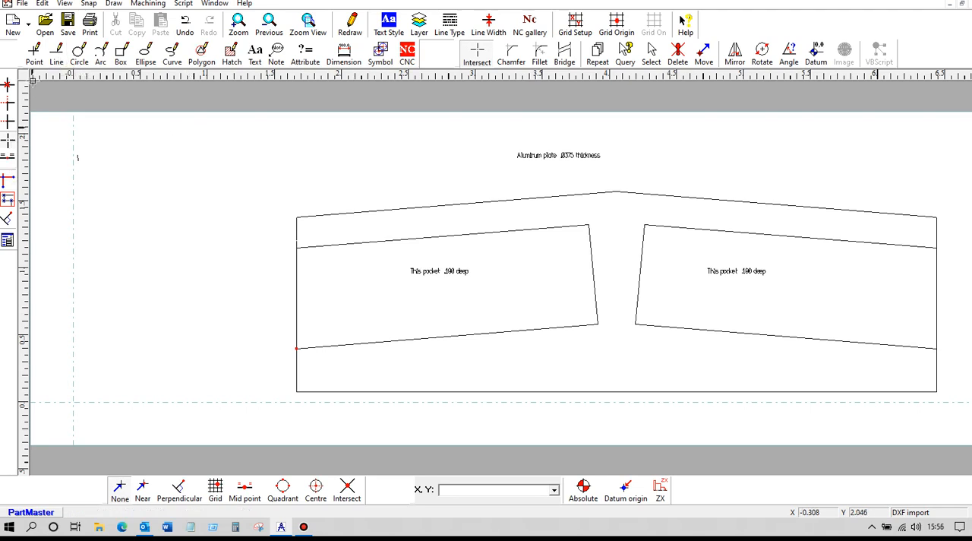
- Draw a line parallel to the split middle segment of the plate's left edge, offset 0.25 inch outside the plate
{"action": "left_click", "coordinate": [56, 53]}
{"action": "left_click", "coordinate": [9, 174]}
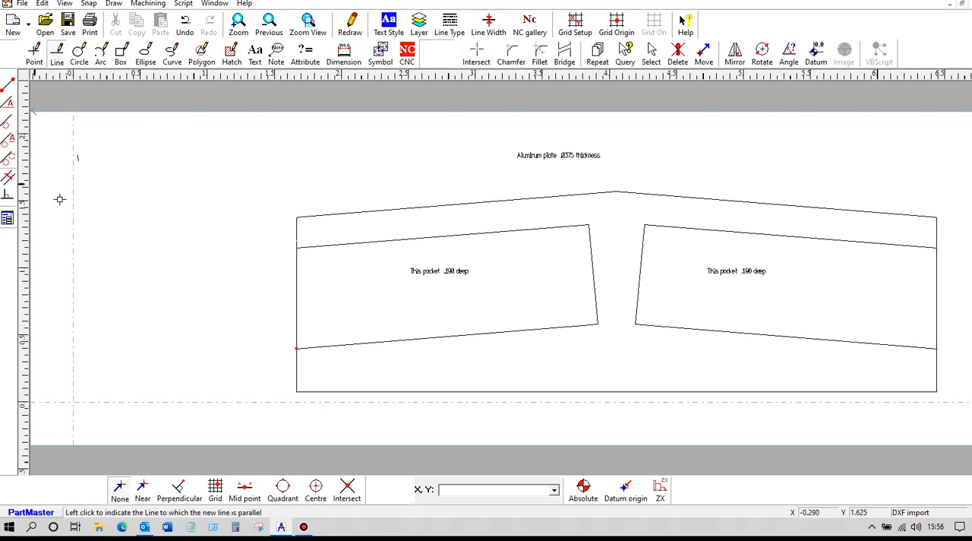
{"action": "left_click", "coordinate": [297, 291]}
{"action": "type", "text": ".2"}
{"action": "left_click", "coordinate": [428, 279]}
{"action": "left_click", "coordinate": [539, 209]}
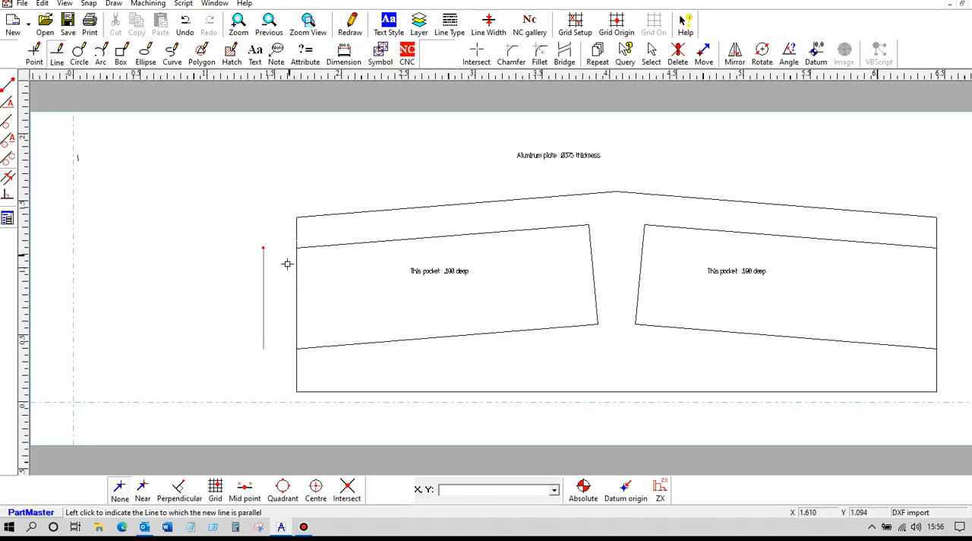
- Join the offset line to the left pocket's upper and lower lines so they meet at two corners
{"action": "left_click", "coordinate": [478, 55]}
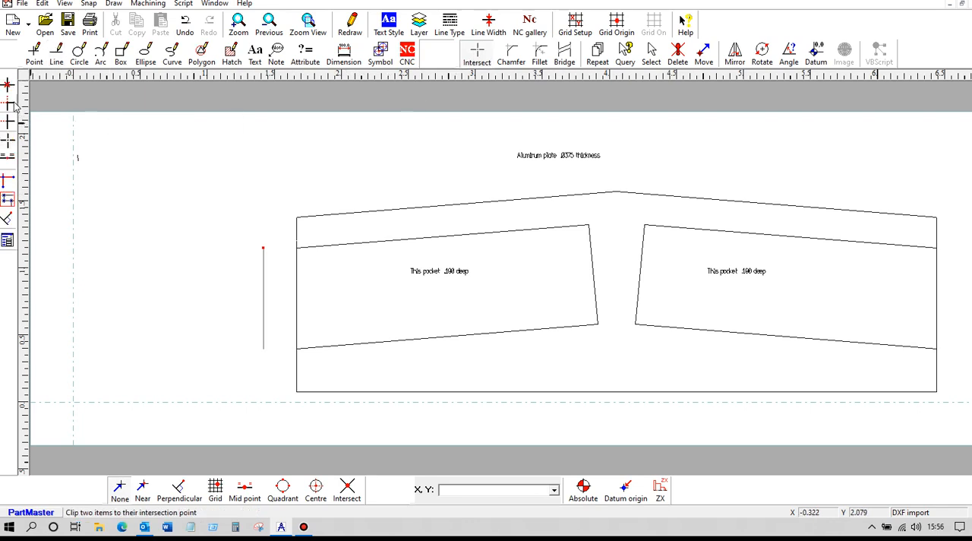
{"action": "left_click", "coordinate": [265, 282]}
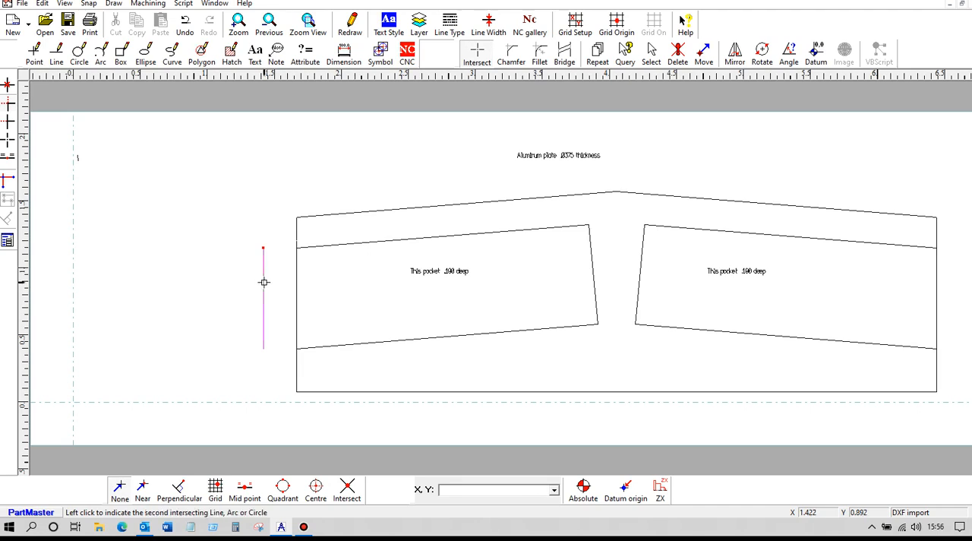
{"action": "left_click", "coordinate": [320, 253]}
{"action": "left_click", "coordinate": [263, 326]}
{"action": "left_click", "coordinate": [323, 348]}
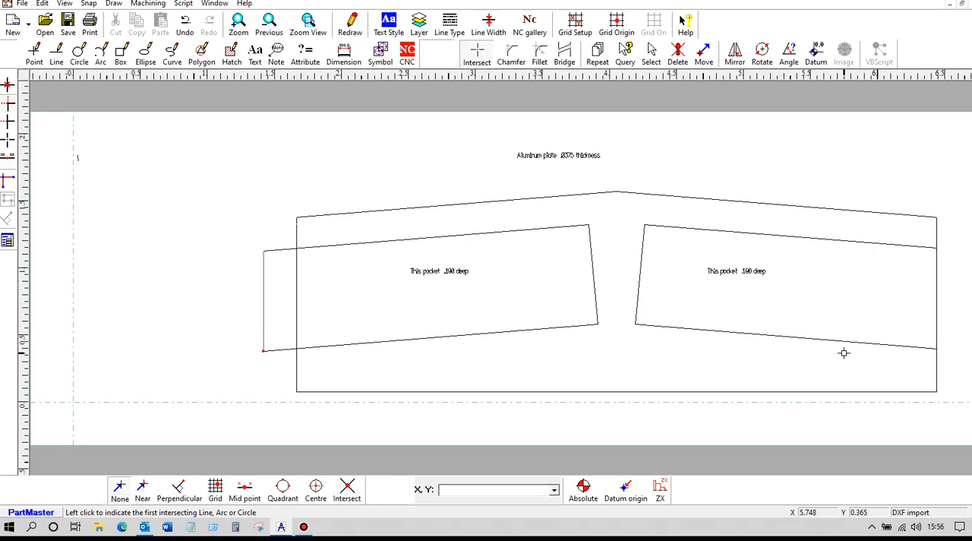
- Start a closed contour on the plate outline's upper left sloping edge with a line thickness of 0.01 inch
{"action": "left_click", "coordinate": [407, 56]}
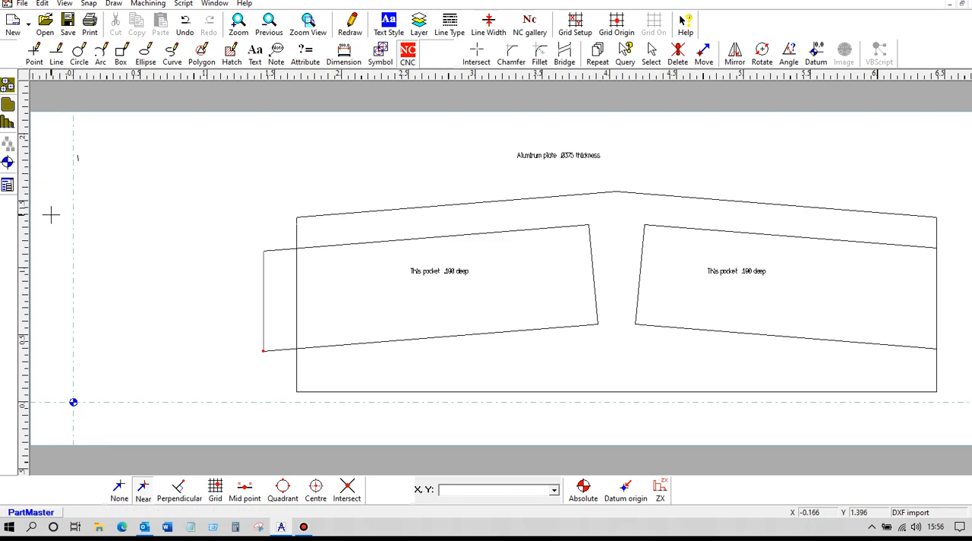
{"action": "left_click", "coordinate": [327, 217]}
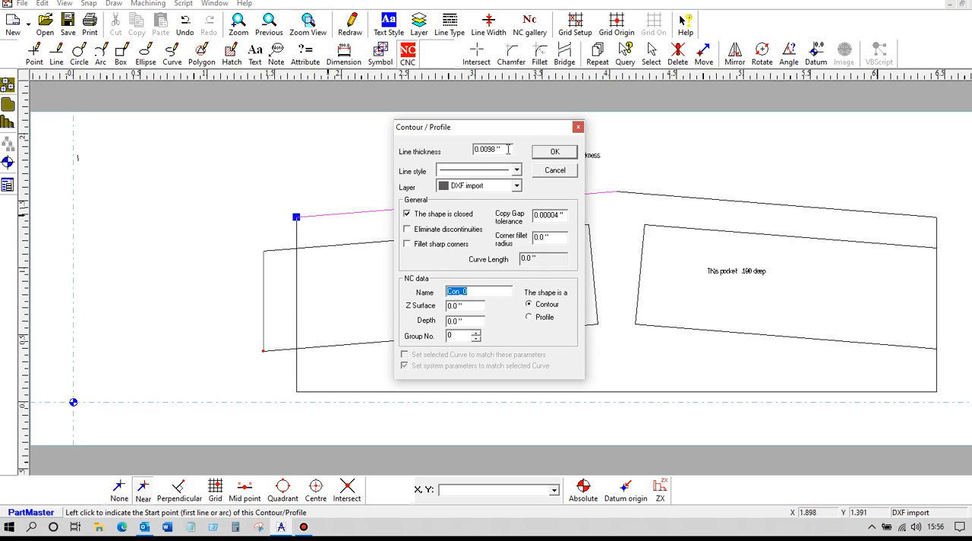
{"action": "type", "text": ".01"}
{"action": "left_click", "coordinate": [472, 323]}
{"action": "key", "text": "BackSpace"}
{"action": "left_click", "coordinate": [557, 152]}
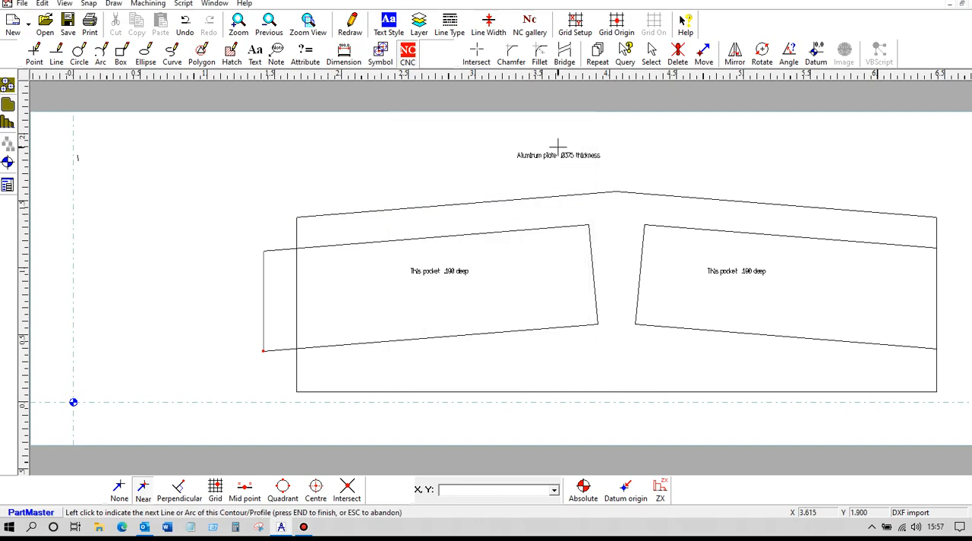
- Add the plate's upper right sloping edge to the contour, closing the gap and trimming the spans to meet
{"action": "scroll", "coordinate": [600, 205], "scroll_direction": "up", "scroll_amount": 1}
{"action": "scroll", "coordinate": [718, 192], "scroll_direction": "down", "scroll_amount": 1}
{"action": "mouse_move", "coordinate": [718, 192]}
{"action": "middle_mouse_down"}
{"action": "mouse_move", "coordinate": [697, 182]}
{"action": "mouse_move", "coordinate": [510, 206]}
{"action": "middle_mouse_up"}
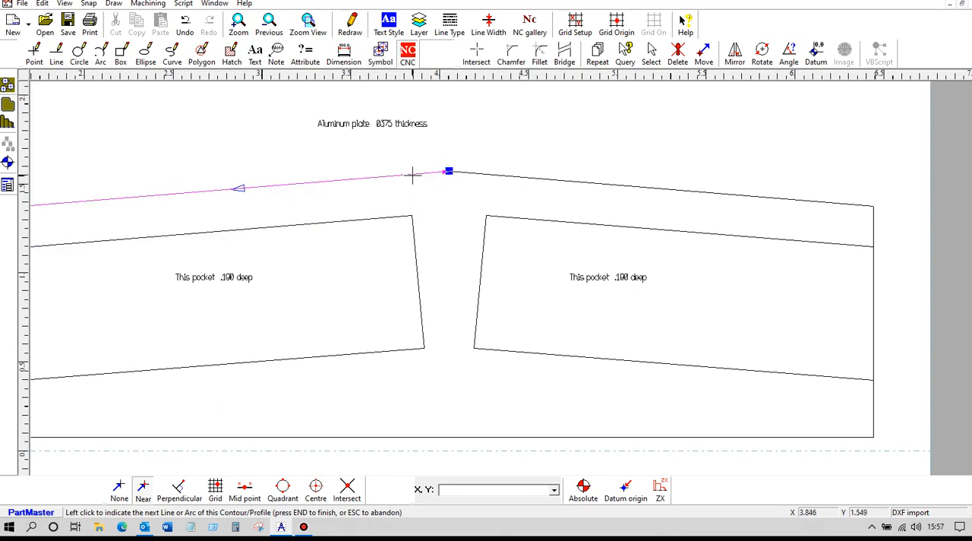
{"action": "left_click", "coordinate": [489, 175]}
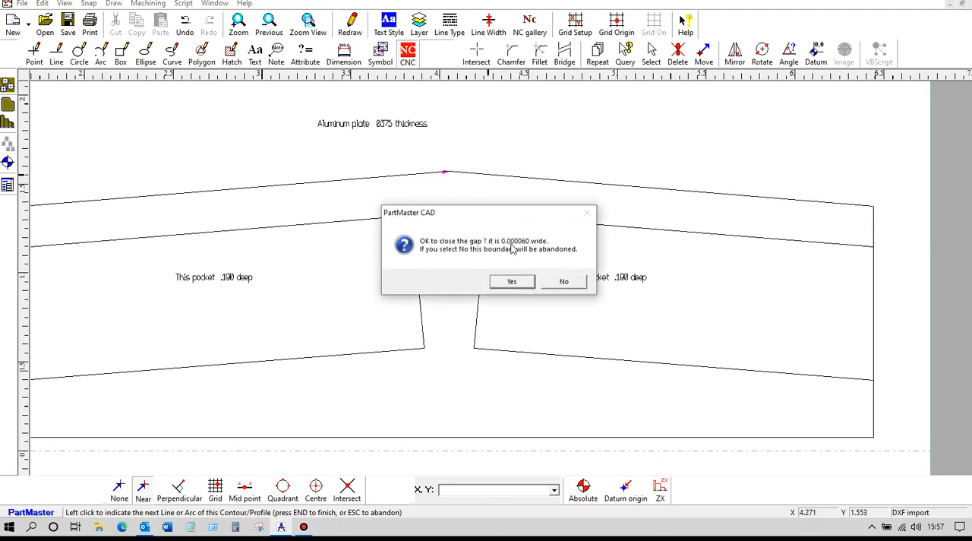
{"action": "left_click", "coordinate": [512, 283]}
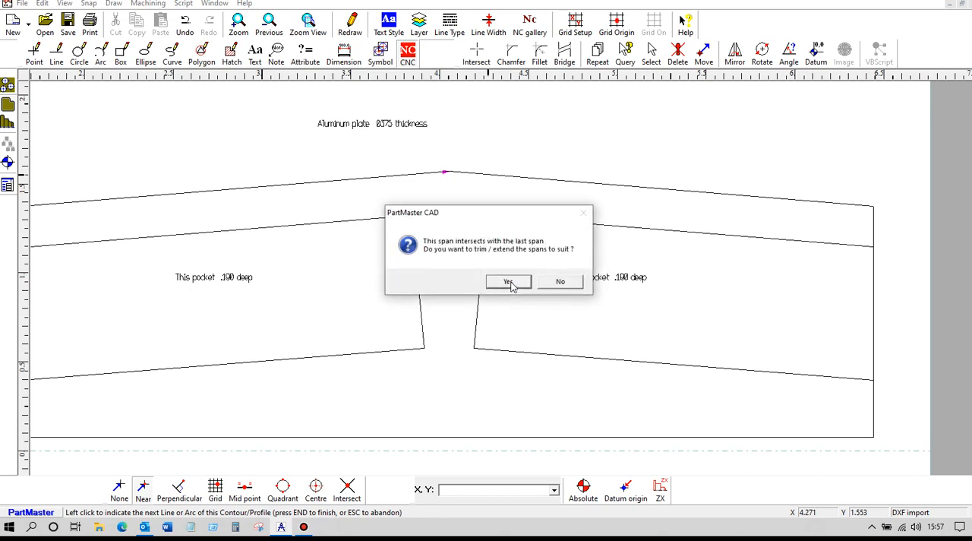
{"action": "left_click", "coordinate": [509, 282]}
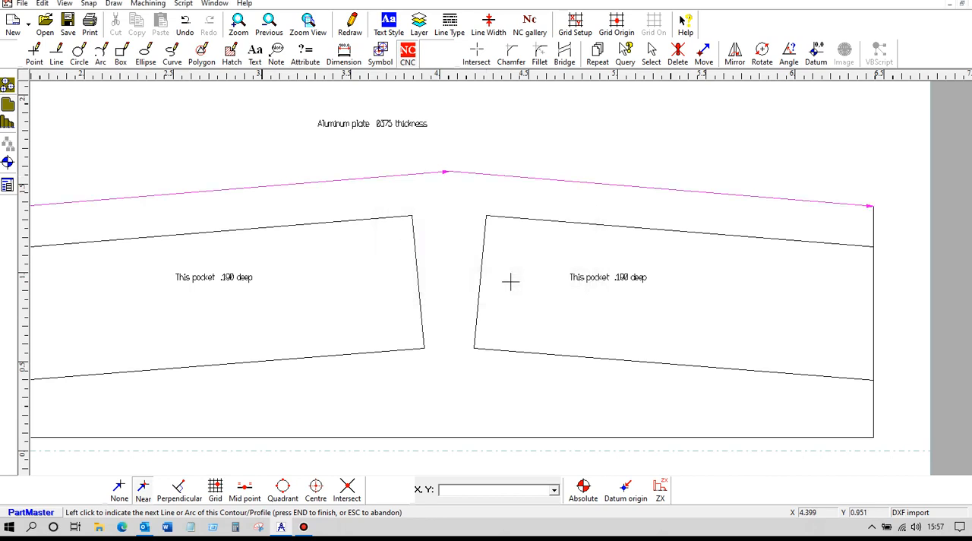
- Continue the contour along the plate's right and bottom edges and close the remaining gap to complete the outline
{"action": "left_click", "coordinate": [873, 225]}
{"action": "left_click", "coordinate": [873, 226]}
{"action": "middle_click_drag", "start_coordinate": [391, 303], "coordinate": [648, 218]}
{"action": "scroll", "coordinate": [662, 242], "scroll_direction": "down", "scroll_amount": 1}
{"action": "left_click", "coordinate": [651, 341]}
{"action": "left_click", "coordinate": [651, 341]}
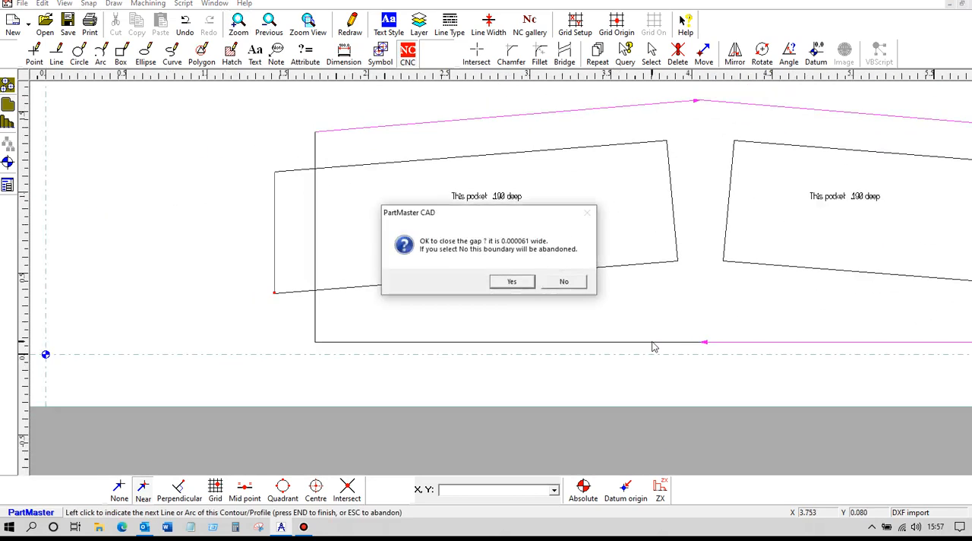
{"action": "left_click", "coordinate": [513, 282]}
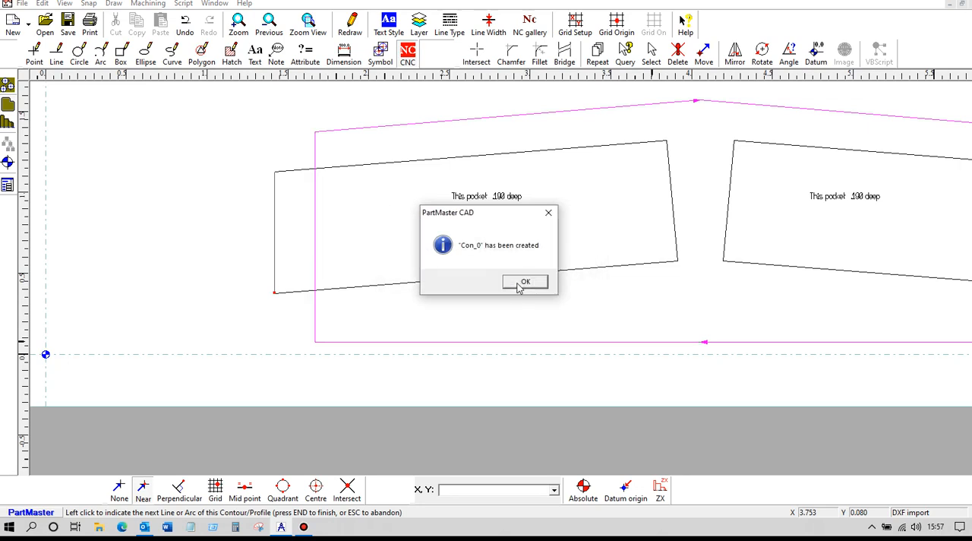
{"action": "left_click", "coordinate": [521, 282]}
- Create a closed contour around the extended left pocket with a depth of 0.25 inch
{"action": "scroll", "coordinate": [493, 256], "scroll_direction": "down", "scroll_amount": 1}
{"action": "middle_click_drag", "start_coordinate": [492, 256], "coordinate": [430, 257]}
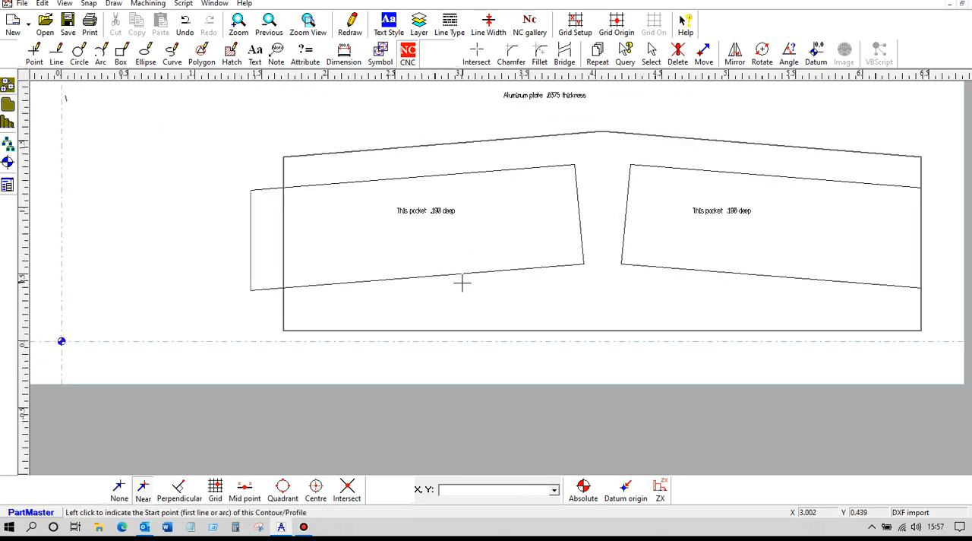
{"action": "left_click", "coordinate": [248, 263]}
{"action": "left_click", "coordinate": [249, 263]}
{"action": "left_click_drag", "start_coordinate": [480, 324], "coordinate": [384, 323]}
{"action": "type", "text": ".25"}
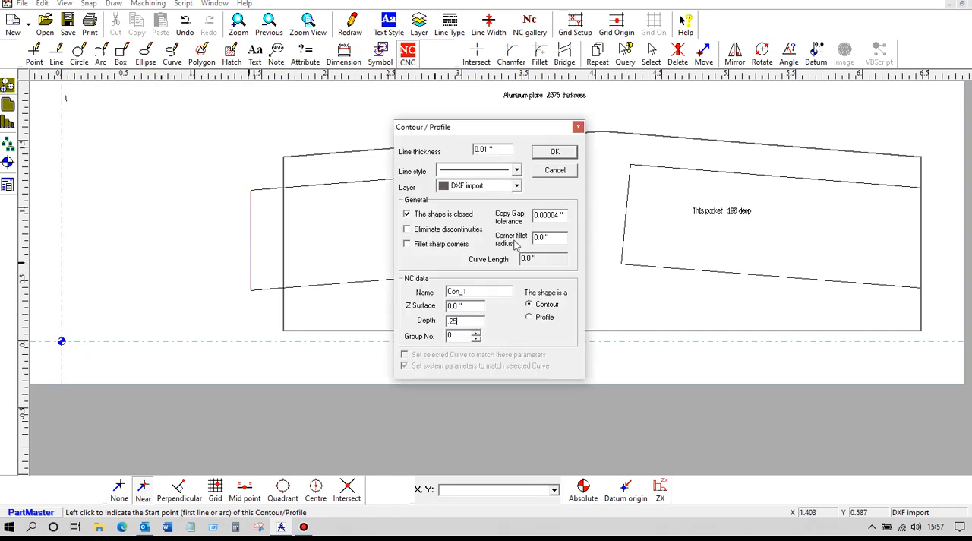
{"action": "left_click", "coordinate": [552, 152]}
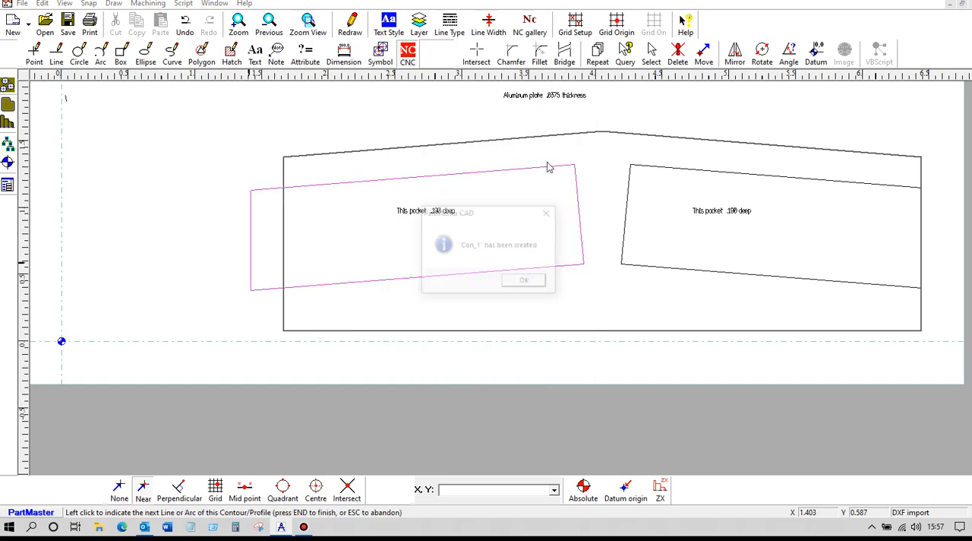
{"action": "left_click", "coordinate": [529, 281]}
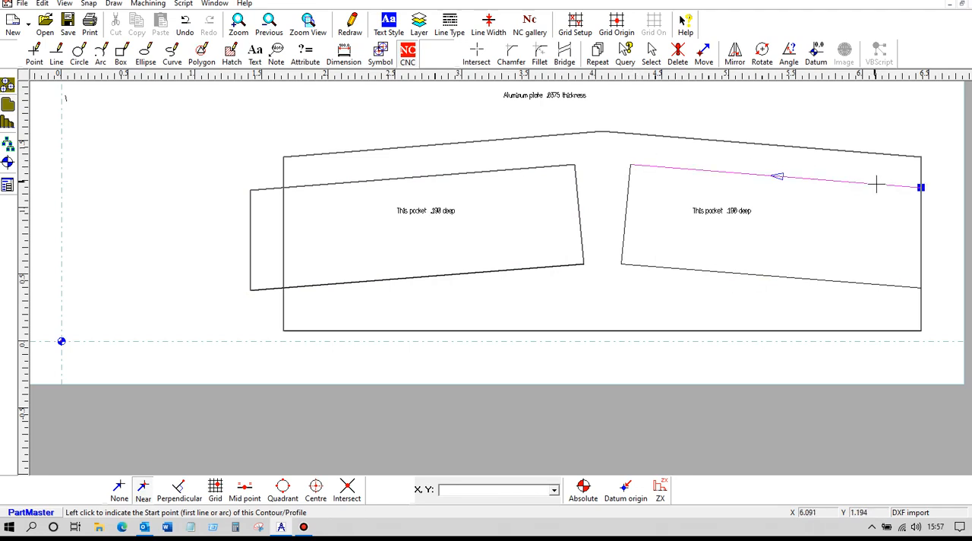
- Create an open contour around the right pocket, from its lower line to the outer end of its upper line
{"action": "left_click", "coordinate": [901, 287]}
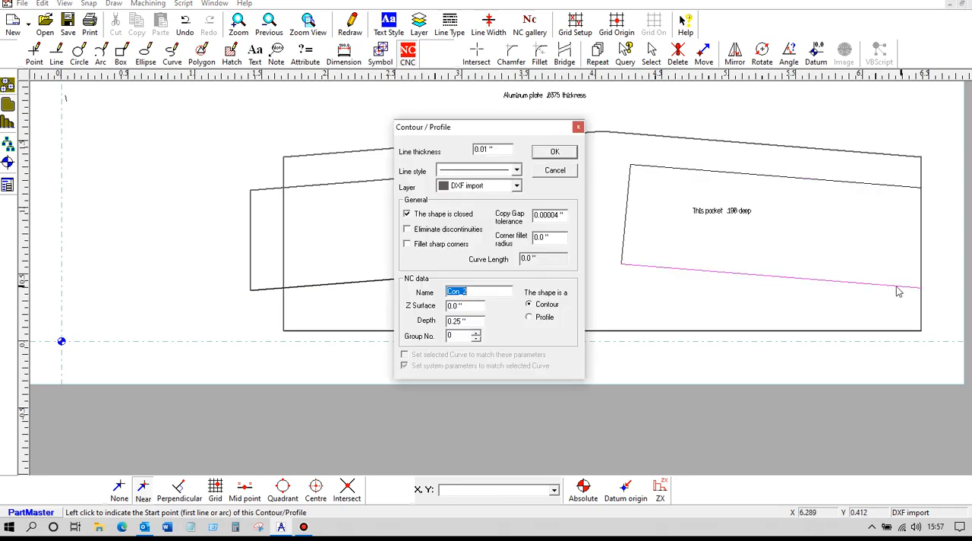
{"action": "left_click", "coordinate": [447, 215]}
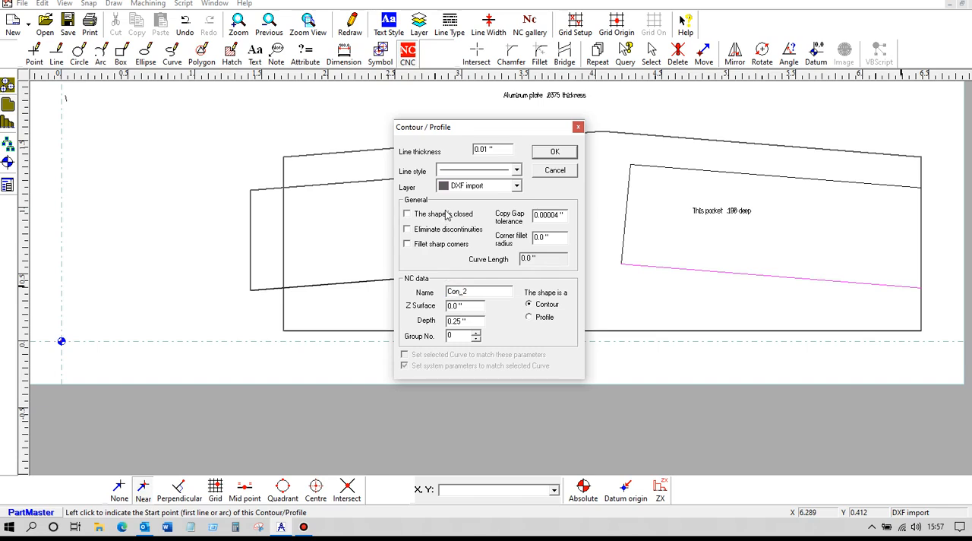
{"action": "left_click", "coordinate": [550, 152]}
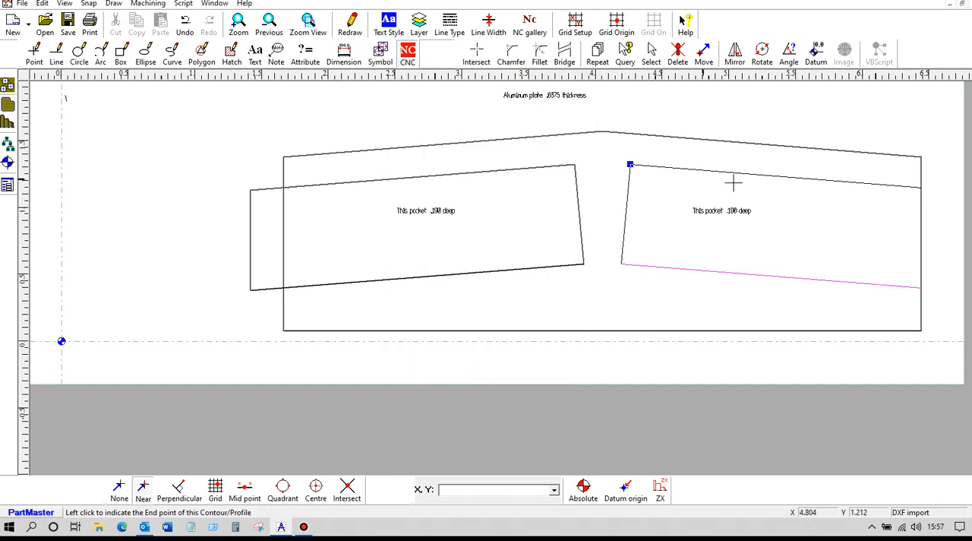
{"action": "left_click", "coordinate": [921, 186]}
{"action": "left_click", "coordinate": [523, 282]}
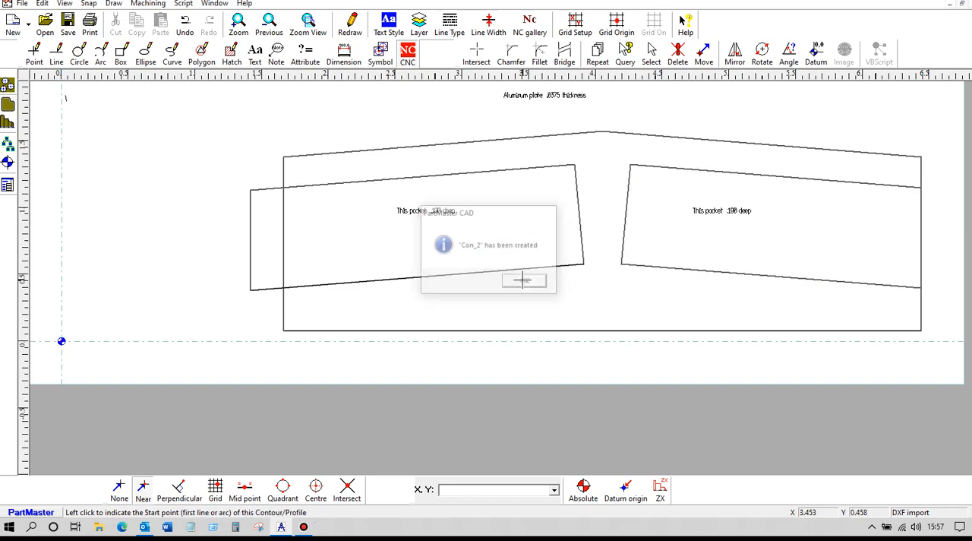
- Save the drawing under the new name pok1 in the Drawings folder
{"action": "left_click", "coordinate": [22, 5]}
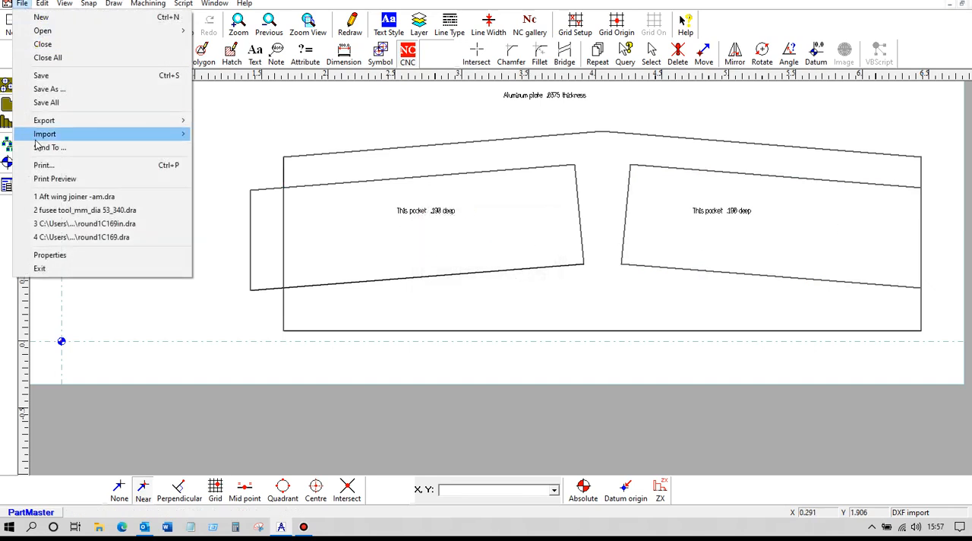
{"action": "left_click", "coordinate": [75, 94]}
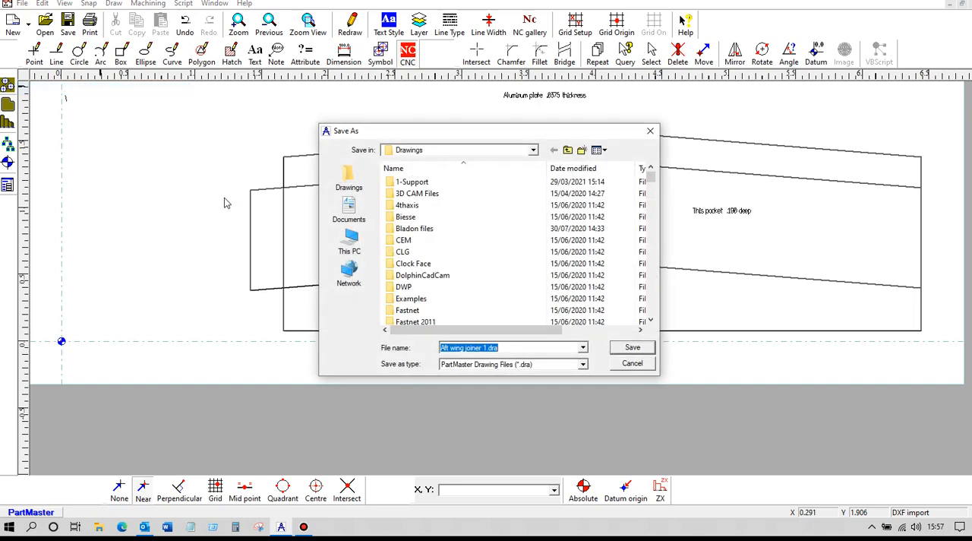
{"action": "type", "text": "pok1"}
{"action": "left_click", "coordinate": [630, 348]}
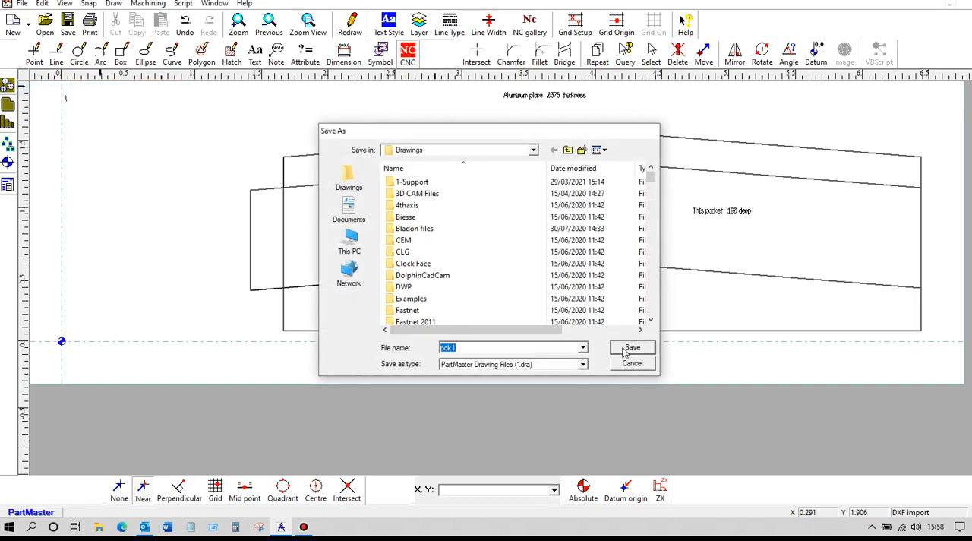
- Send the drawing to the Milling Module and accept the machine setup with its existing tool change settings
{"action": "left_click", "coordinate": [148, 4]}
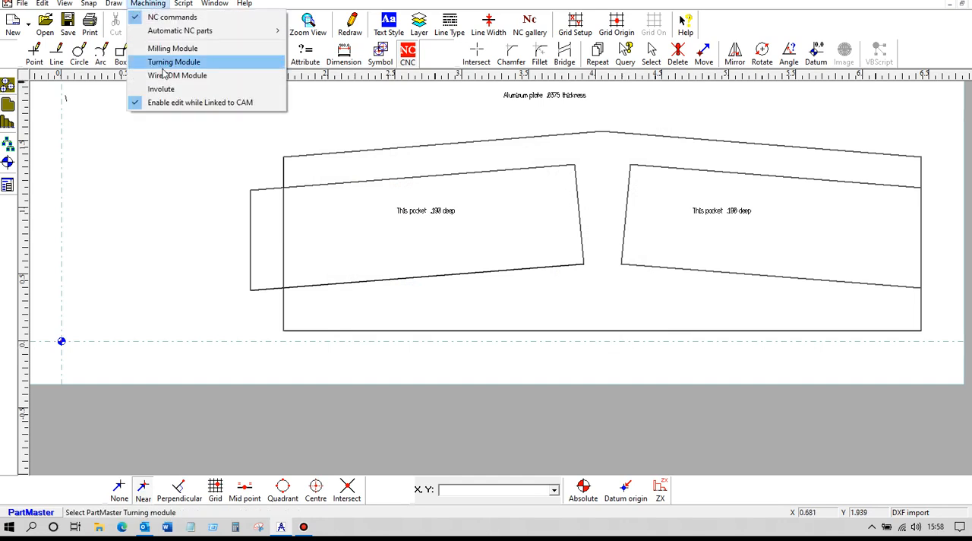
{"action": "left_click", "coordinate": [163, 47]}
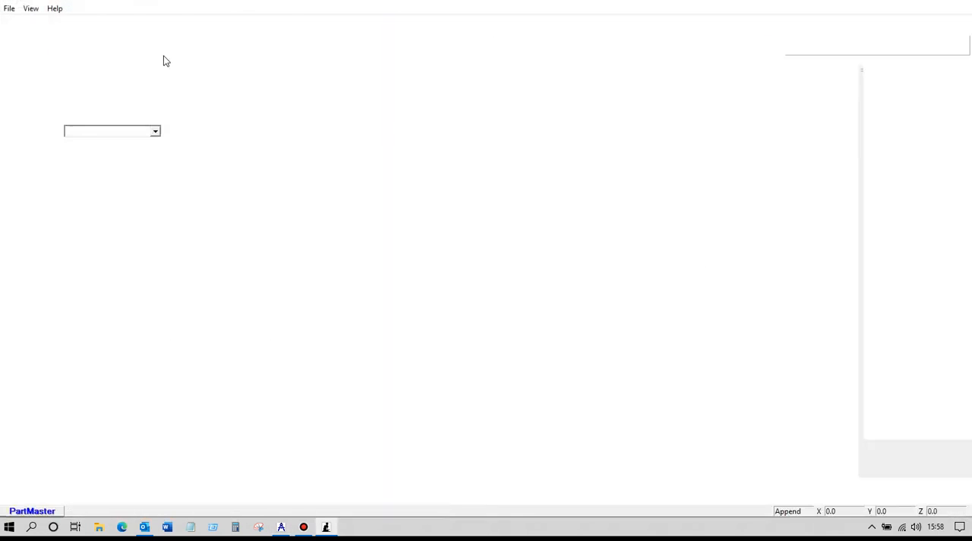
{"action": "left_click", "coordinate": [554, 145]}
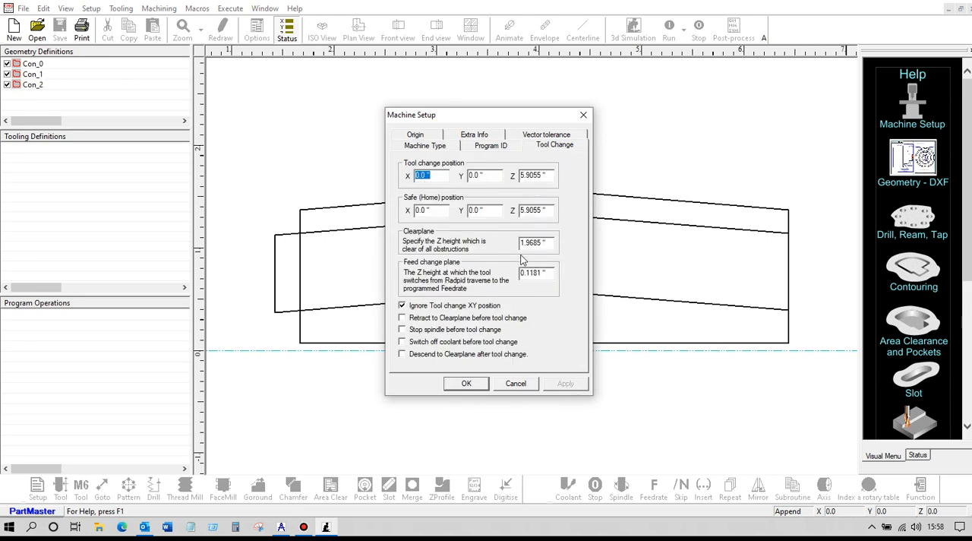
{"action": "left_click", "coordinate": [466, 382]}
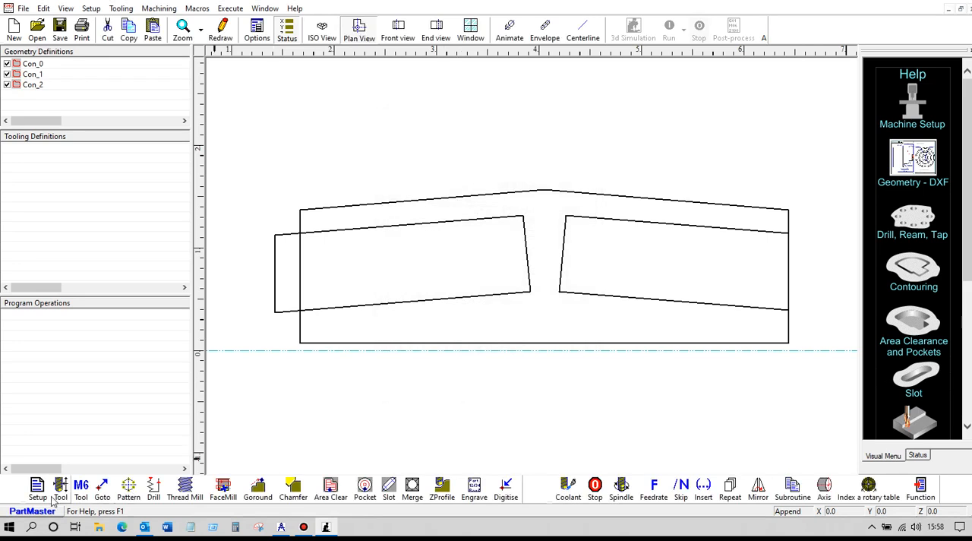
- Define tool number 1 as an end mill with a 0.25 inch diameter
{"action": "left_click", "coordinate": [60, 486]}
{"action": "double_click", "coordinate": [399, 220]}
{"action": "key", "text": "BackSpace"}
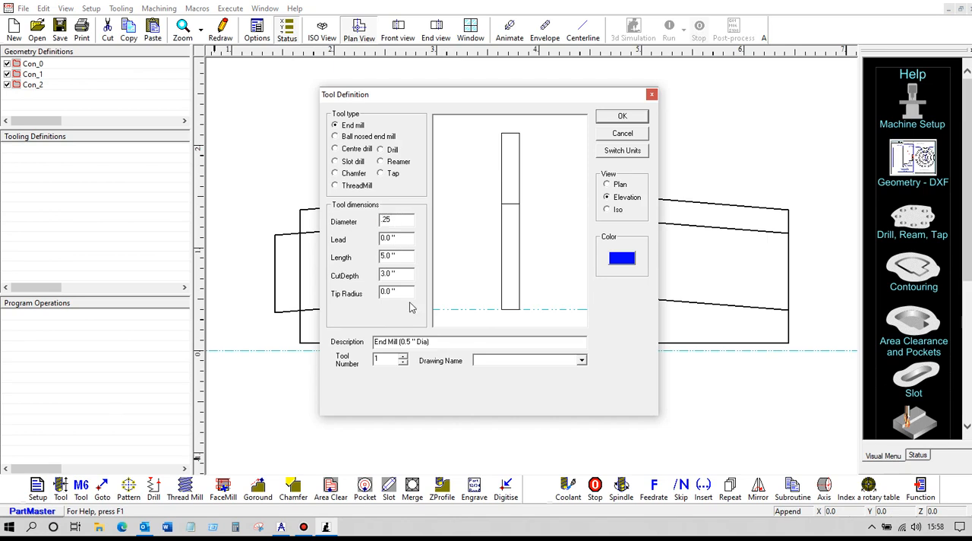
{"action": "left_click", "coordinate": [559, 210]}
{"action": "left_click", "coordinate": [622, 117]}
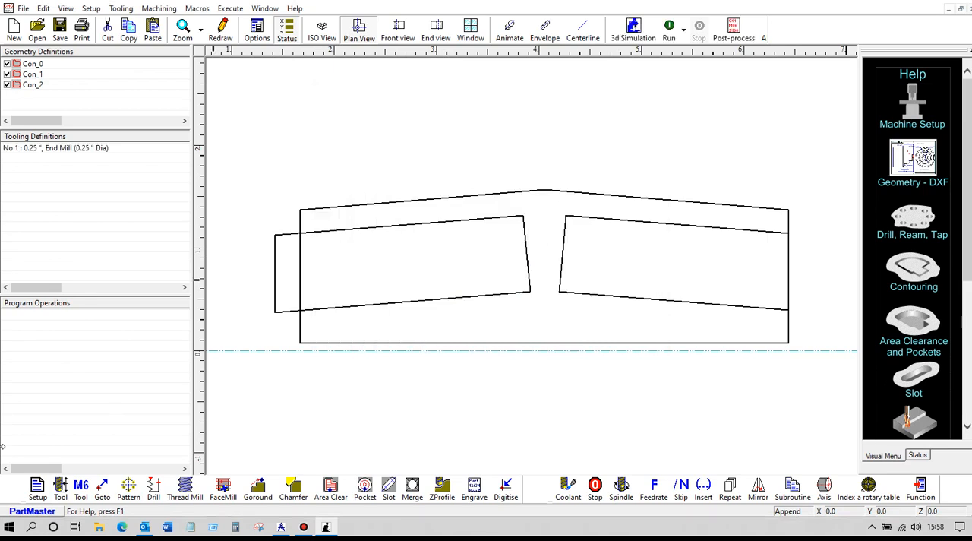
- Select tool 1 for machining and create an Area Clear operation on the left pocket's closed contour, accepting the existing depth and options
{"action": "left_click", "coordinate": [80, 487]}
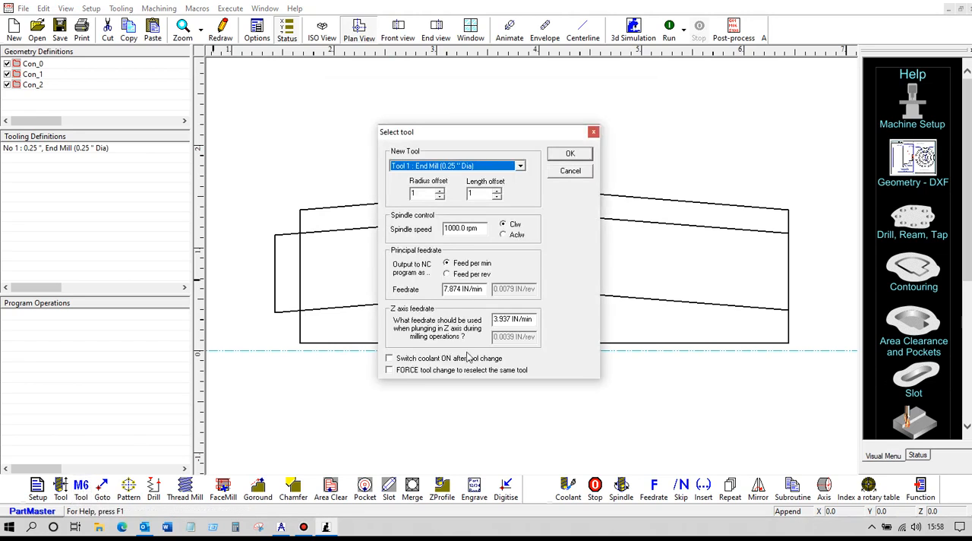
{"action": "left_click", "coordinate": [566, 155]}
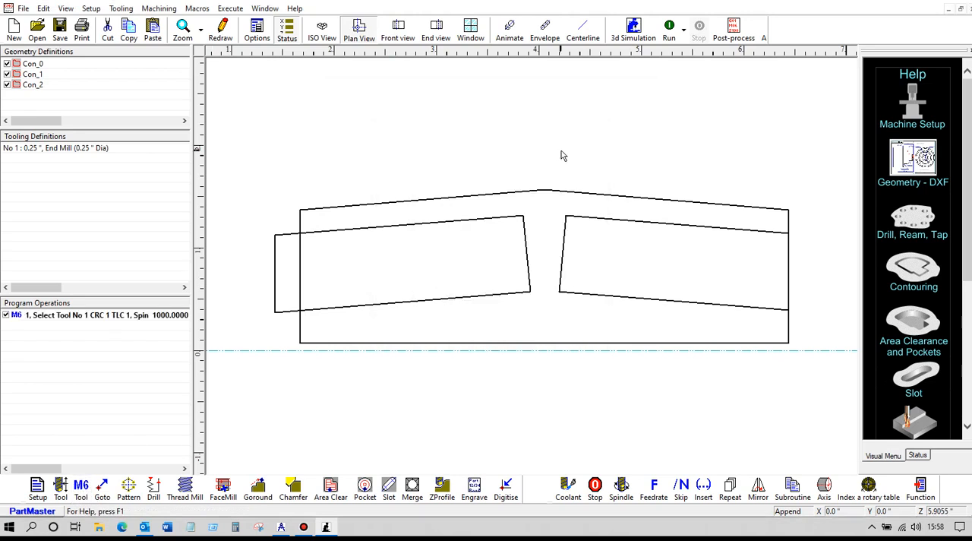
{"action": "left_click", "coordinate": [331, 490]}
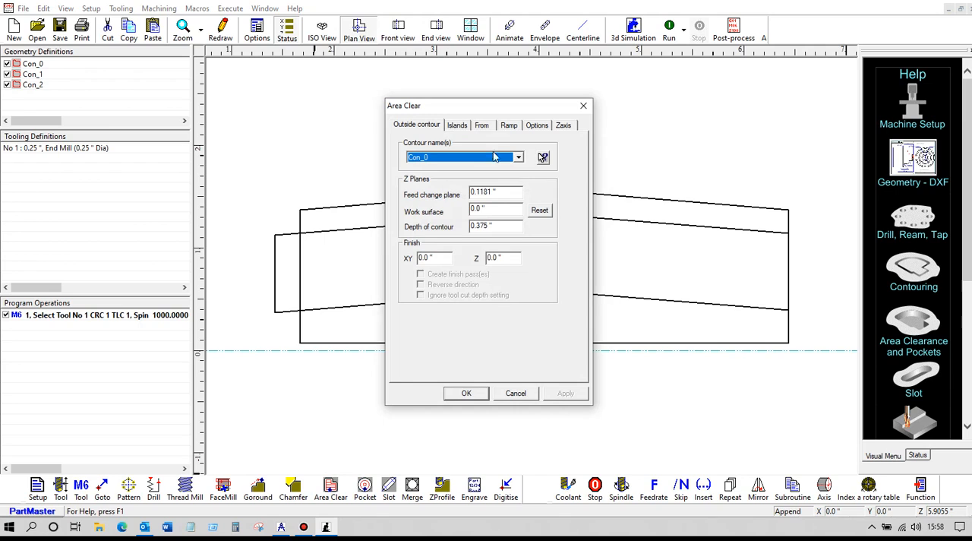
{"action": "left_click", "coordinate": [543, 157]}
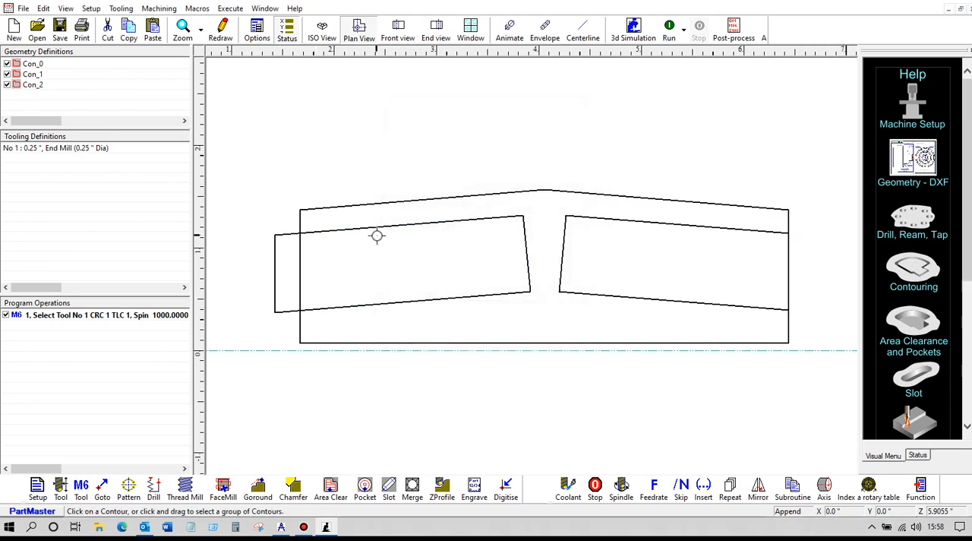
{"action": "left_click", "coordinate": [376, 225]}
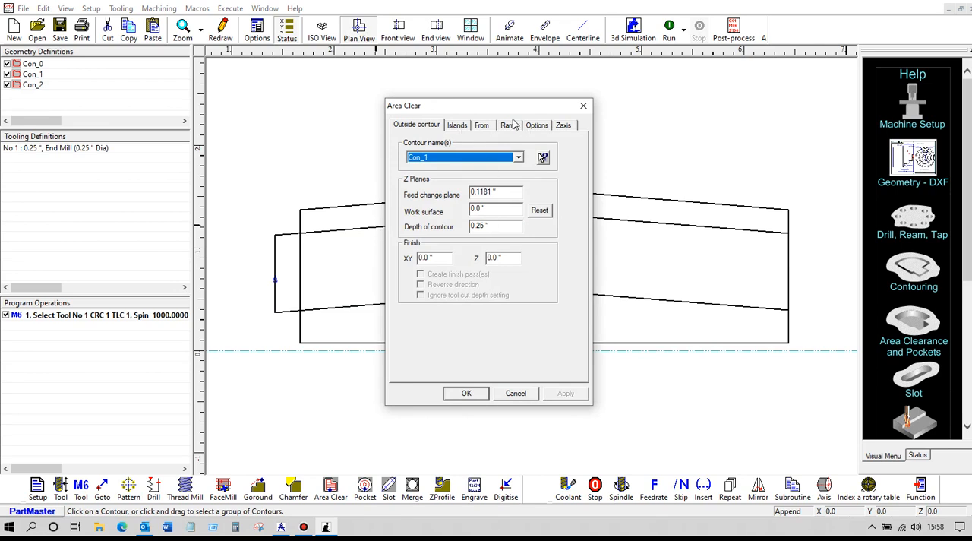
{"action": "left_click", "coordinate": [537, 127]}
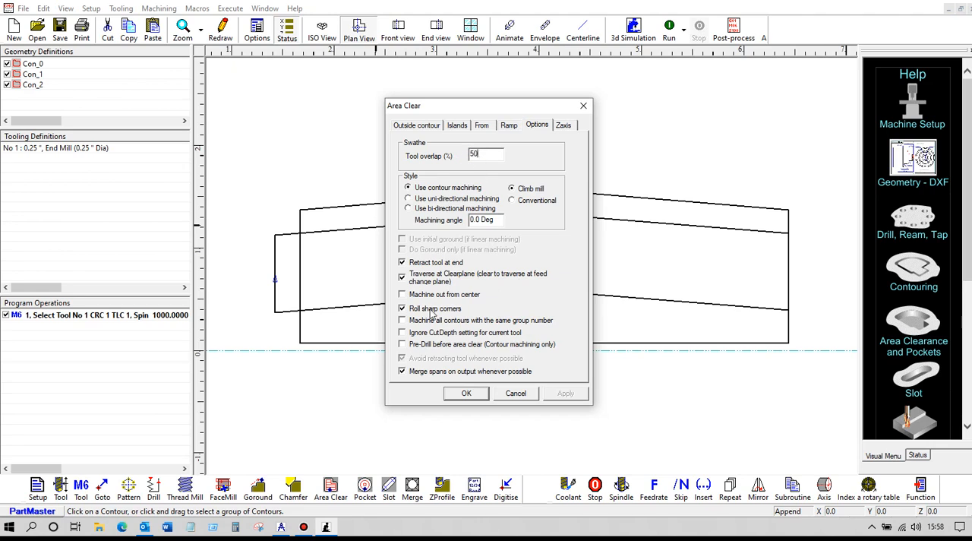
{"action": "left_click", "coordinate": [468, 393]}
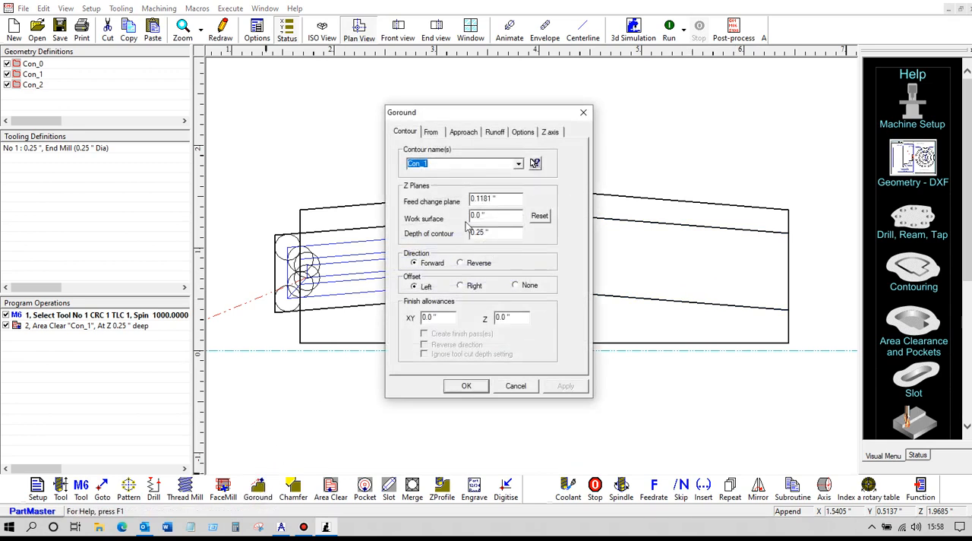
- Set a Goround operation to follow the right pocket's open contour with parallel approach and parallel runoff
{"action": "left_click", "coordinate": [534, 164]}
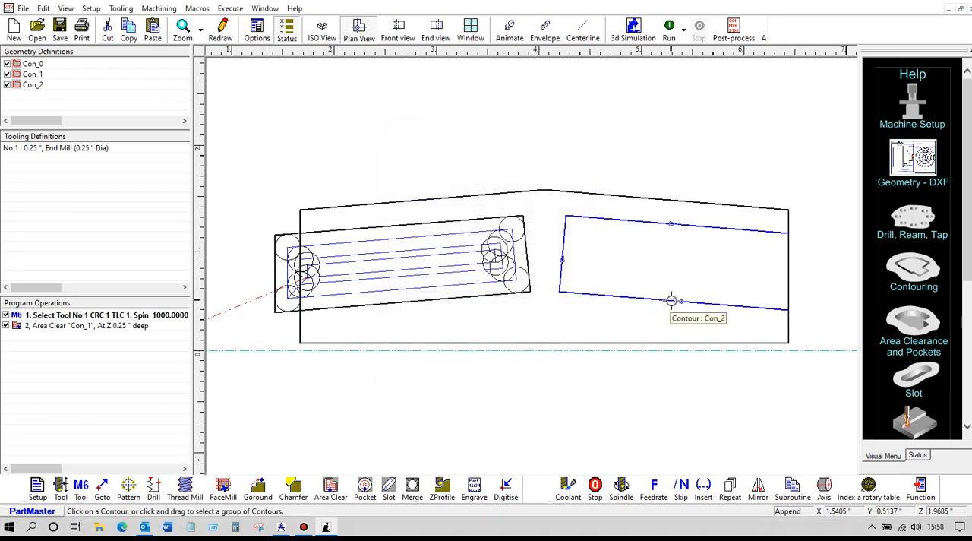
{"action": "left_click", "coordinate": [670, 298]}
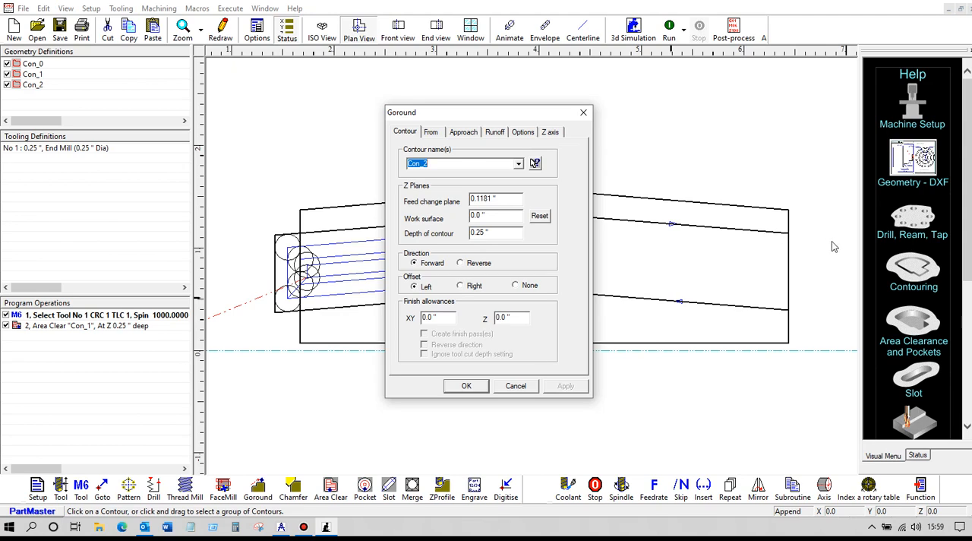
{"action": "left_click", "coordinate": [471, 134]}
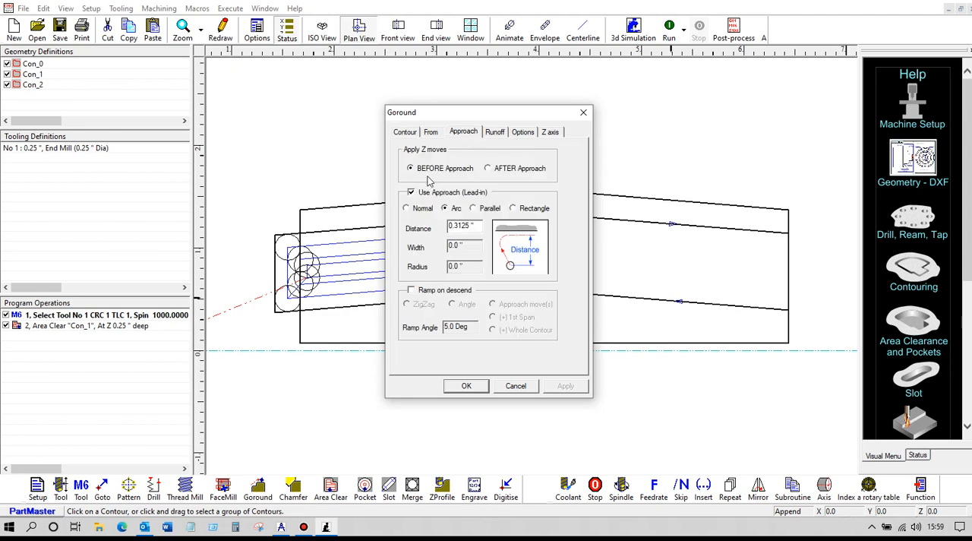
{"action": "left_click", "coordinate": [475, 210]}
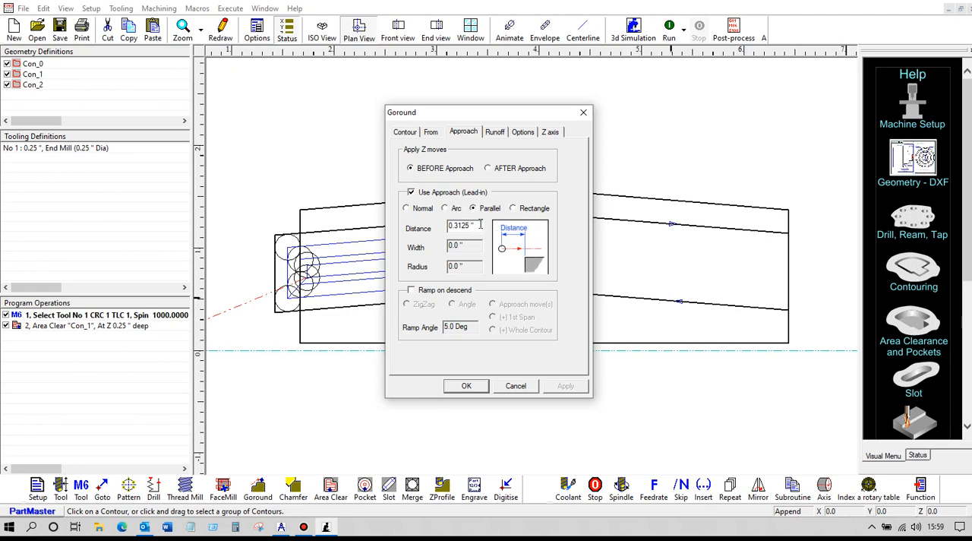
{"action": "left_click", "coordinate": [494, 133]}
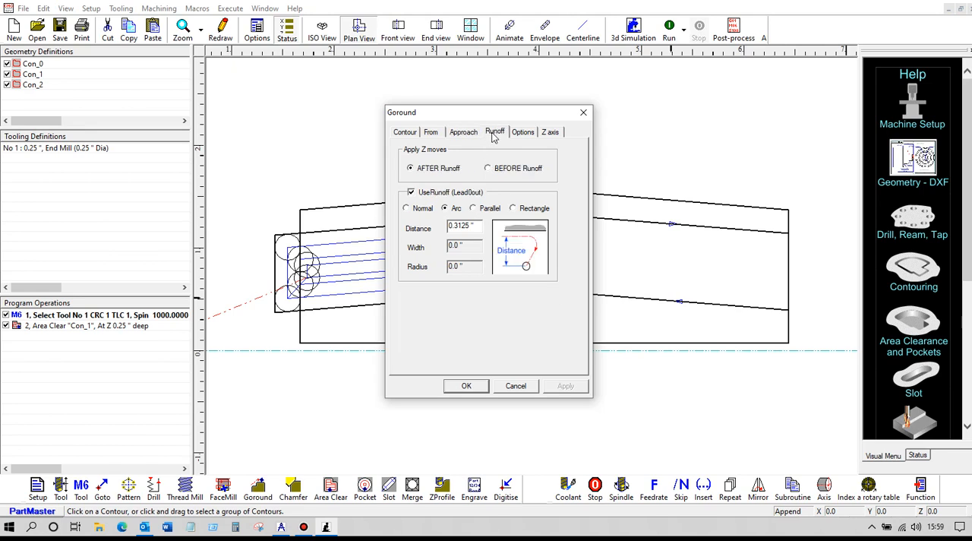
{"action": "left_click", "coordinate": [480, 212]}
- Offset the right pocket's Goround to the right of the contour and create it with a 0.1 inch XY finish allowance
{"action": "left_click", "coordinate": [405, 133]}
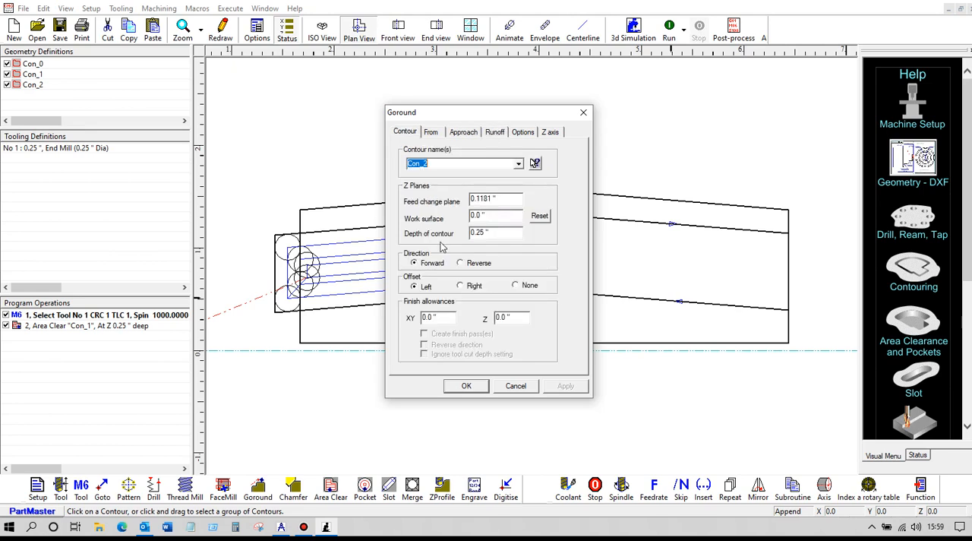
{"action": "left_click", "coordinate": [461, 287]}
{"action": "double_click", "coordinate": [441, 317]}
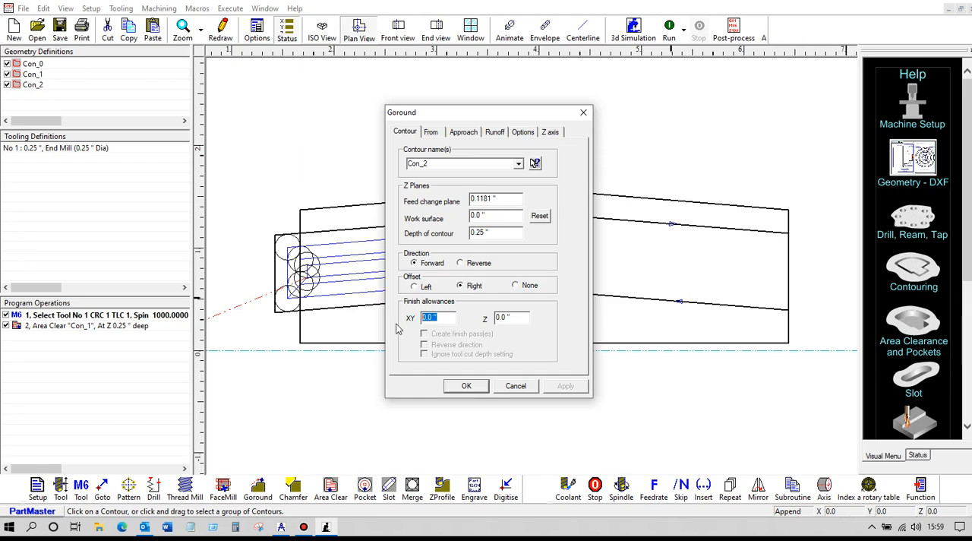
{"action": "type", "text": ".1"}
{"action": "left_click", "coordinate": [467, 386]}
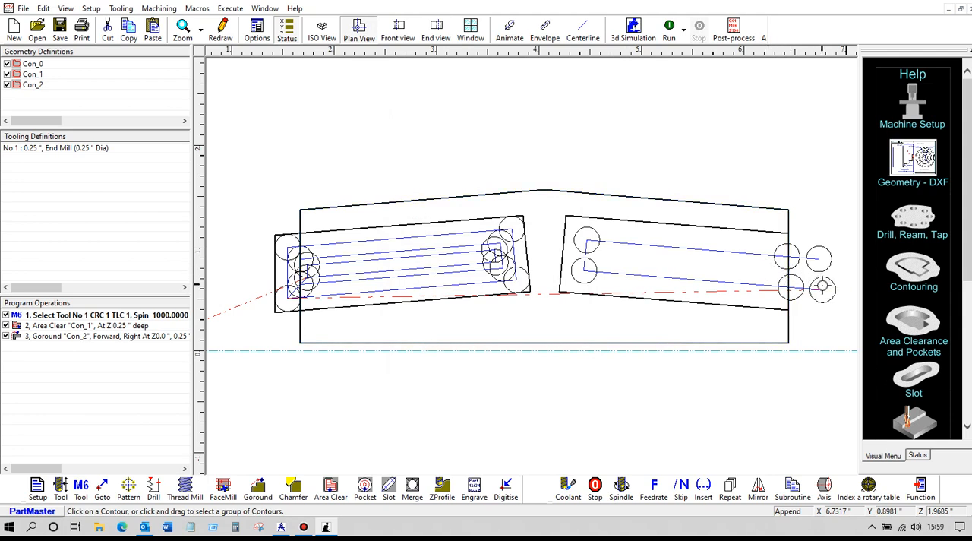
- Set the right pocket Goround's XY finish allowance to 0.15 inch and rerun the program
{"action": "left_click", "coordinate": [84, 338]}
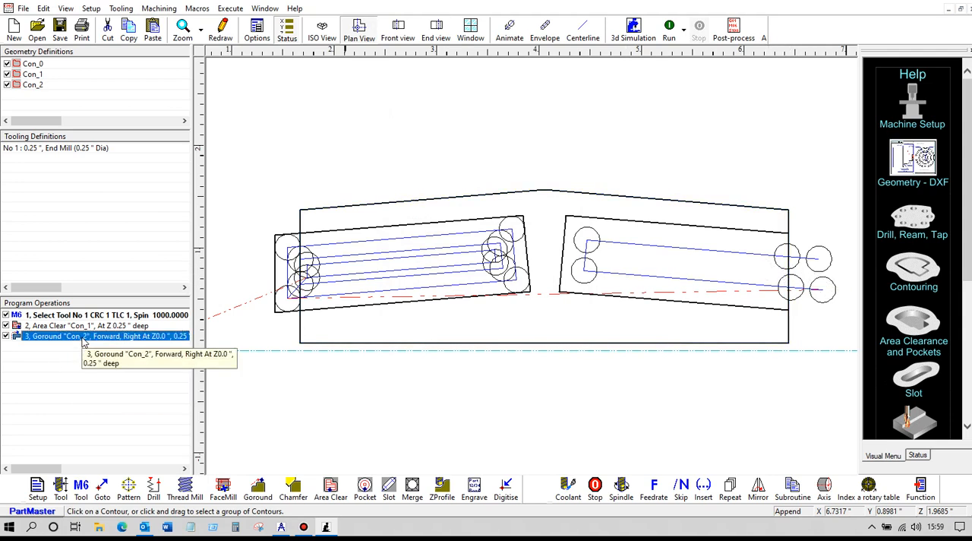
{"action": "double_click", "coordinate": [83, 338]}
{"action": "double_click", "coordinate": [446, 313]}
{"action": "key", "text": "BackSpace"}
{"action": "left_click", "coordinate": [466, 385]}
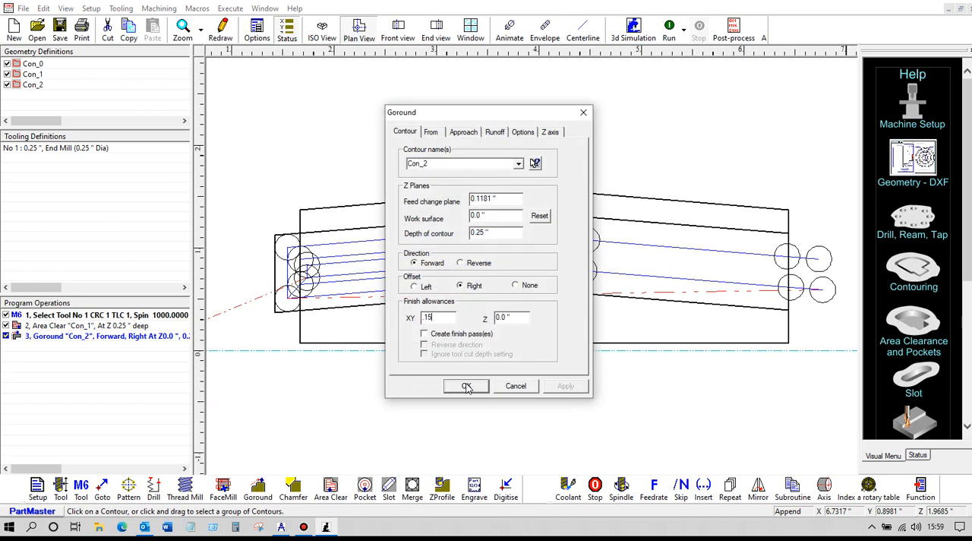
{"action": "left_click", "coordinate": [669, 37]}
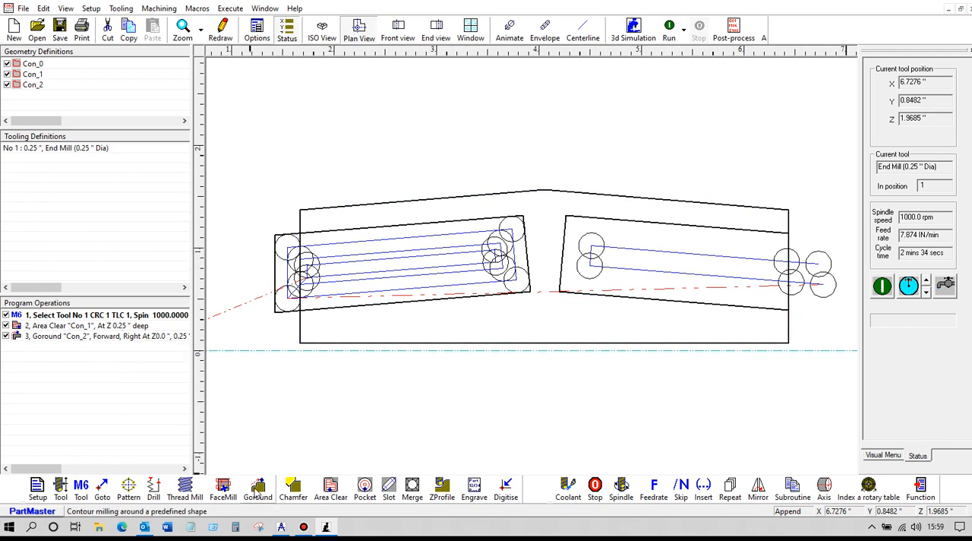
- Duplicate the right pocket's Goround operation at the end of the program operations
{"action": "left_click", "coordinate": [124, 336]}
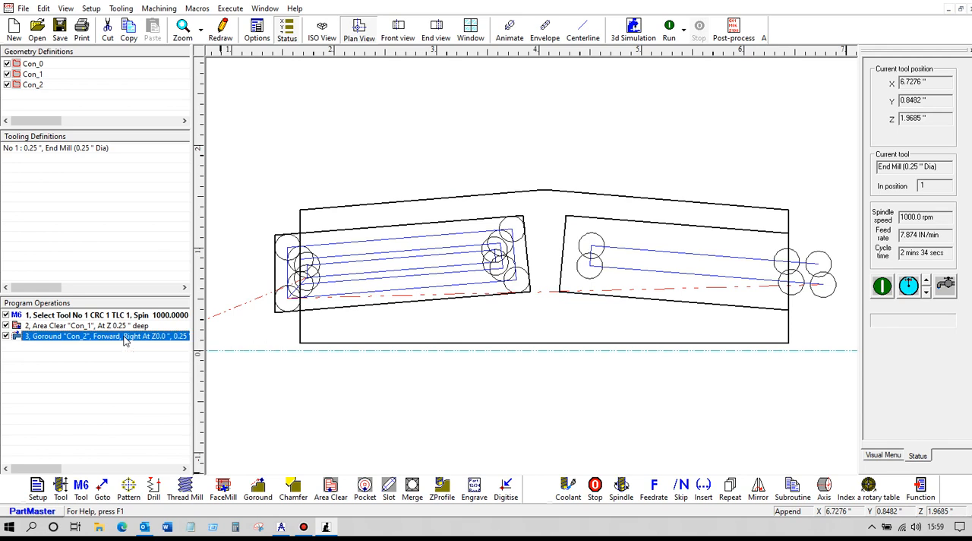
{"action": "right_click", "coordinate": [125, 341]}
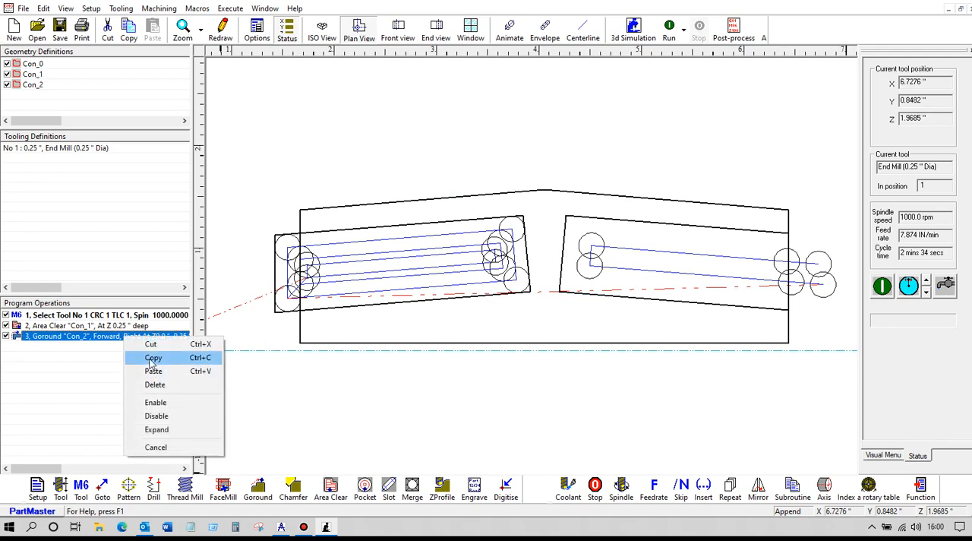
{"action": "left_click", "coordinate": [144, 358]}
{"action": "right_click", "coordinate": [109, 358]}
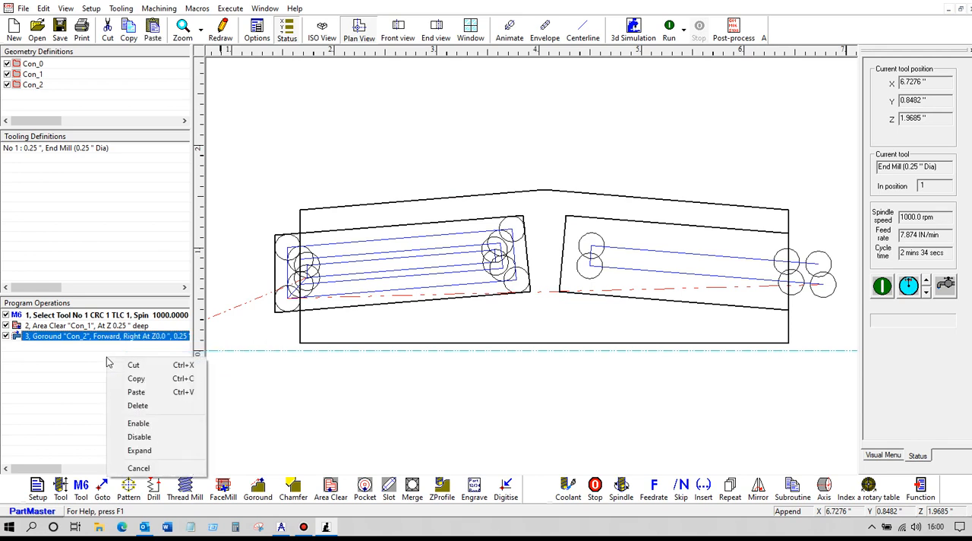
{"action": "left_click", "coordinate": [135, 393]}
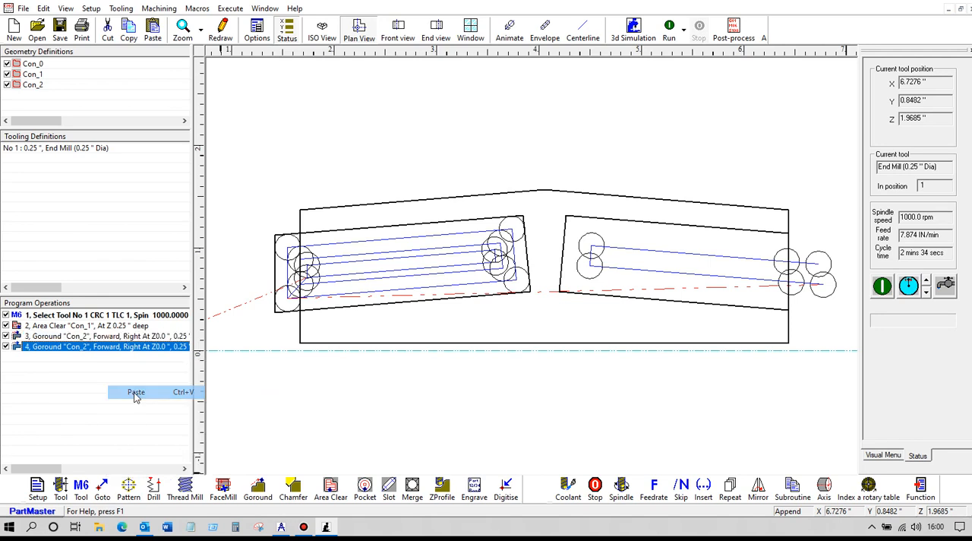
- Set the duplicated Goround's XY finish allowance to 0 and rerun the program
{"action": "double_click", "coordinate": [104, 350]}
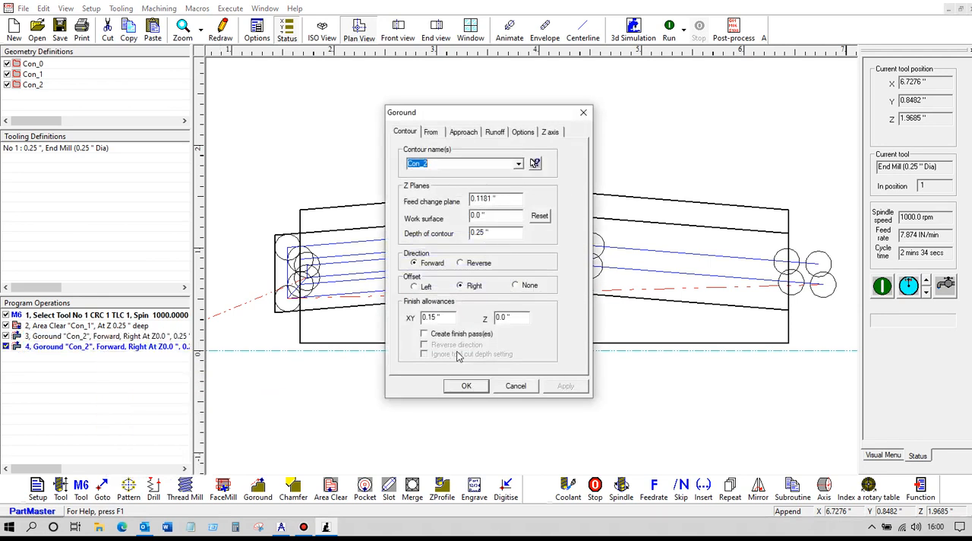
{"action": "left_click_drag", "start_coordinate": [447, 319], "coordinate": [374, 315]}
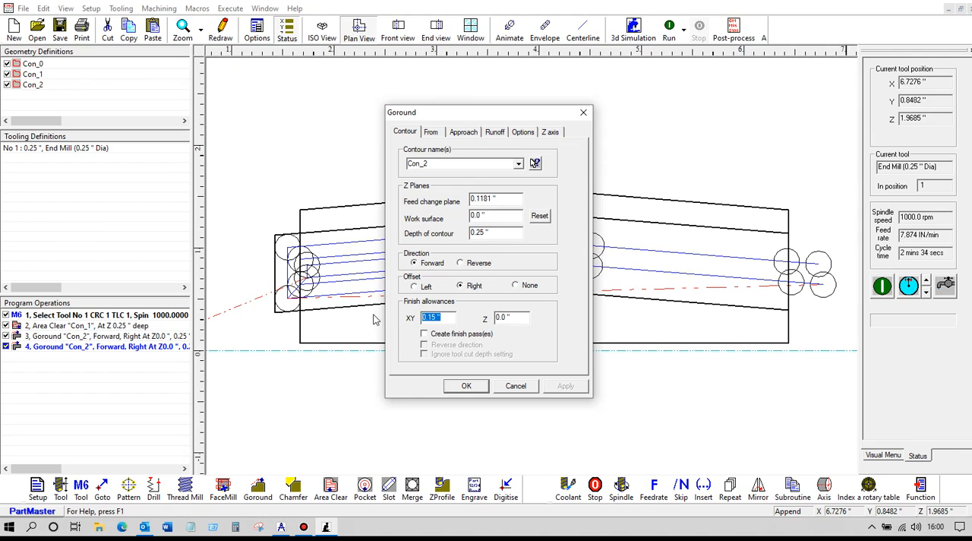
{"action": "type", "text": "0"}
{"action": "left_click", "coordinate": [468, 386]}
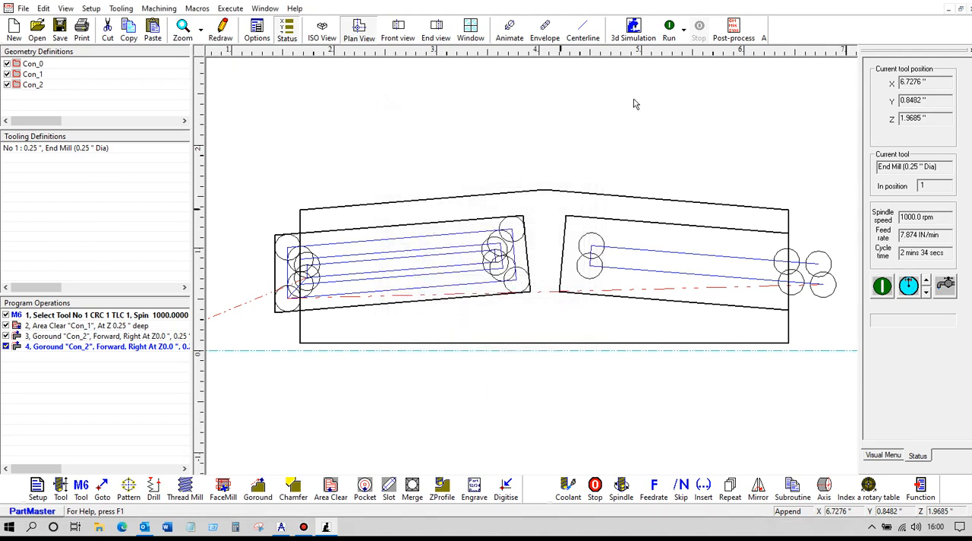
{"action": "left_click", "coordinate": [670, 31]}
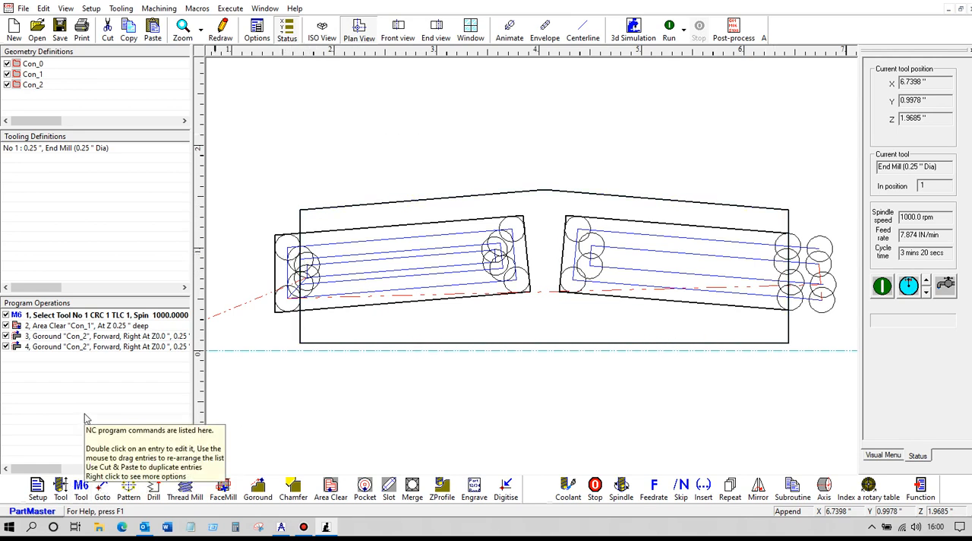
- Define tool number 2 as an end mill with a 0.5 inch diameter and add its tool change to the program
{"action": "left_click", "coordinate": [60, 489]}
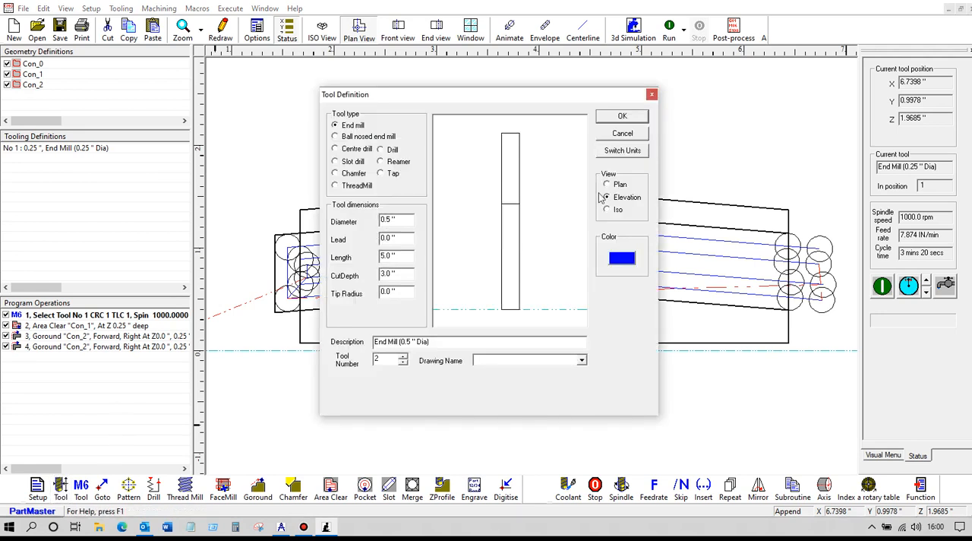
{"action": "left_click", "coordinate": [609, 119]}
{"action": "left_click", "coordinate": [82, 490]}
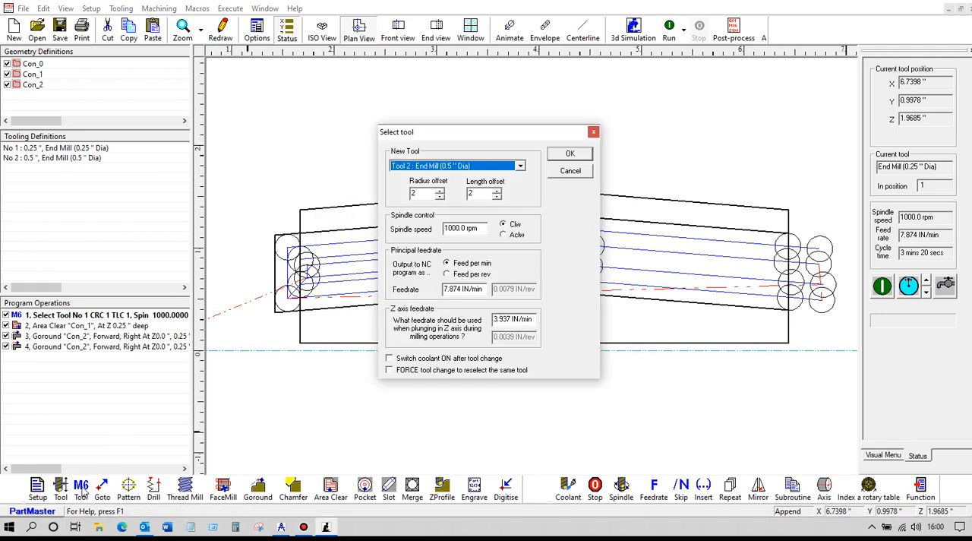
{"action": "left_click", "coordinate": [569, 154]}
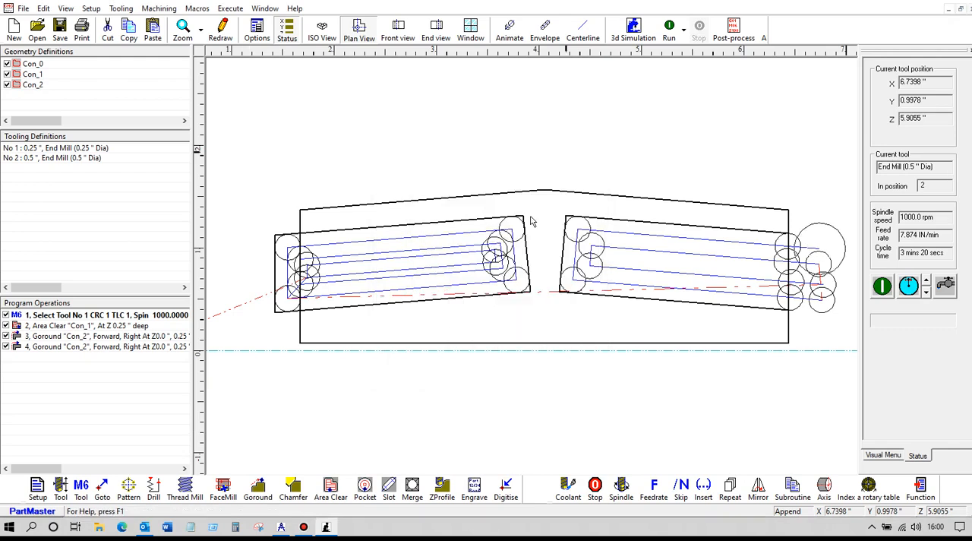
- Create a Goround operation around the plate's outer contour, accepting the existing forward direction, left offset and depth
{"action": "left_click", "coordinate": [258, 490]}
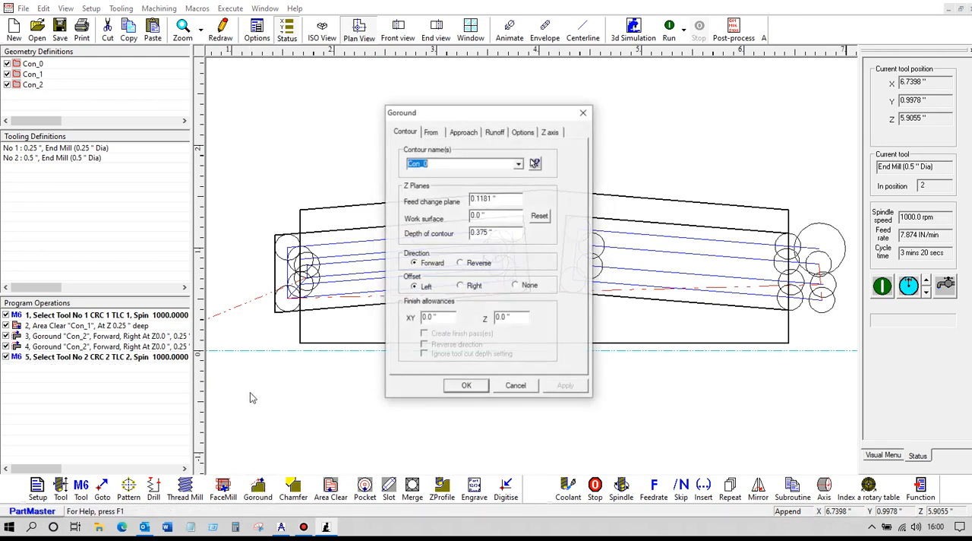
{"action": "left_click", "coordinate": [535, 163]}
{"action": "left_click", "coordinate": [456, 196]}
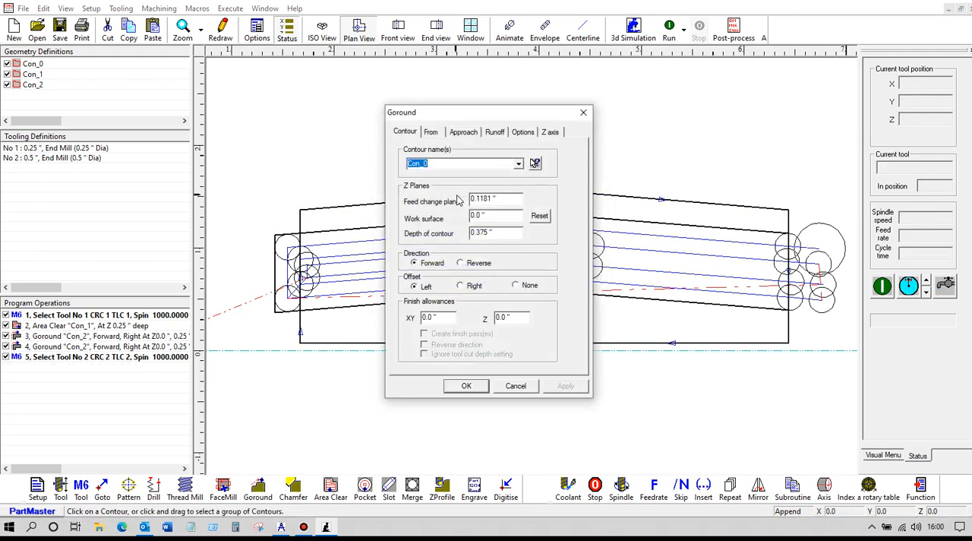
{"action": "left_click", "coordinate": [463, 386]}
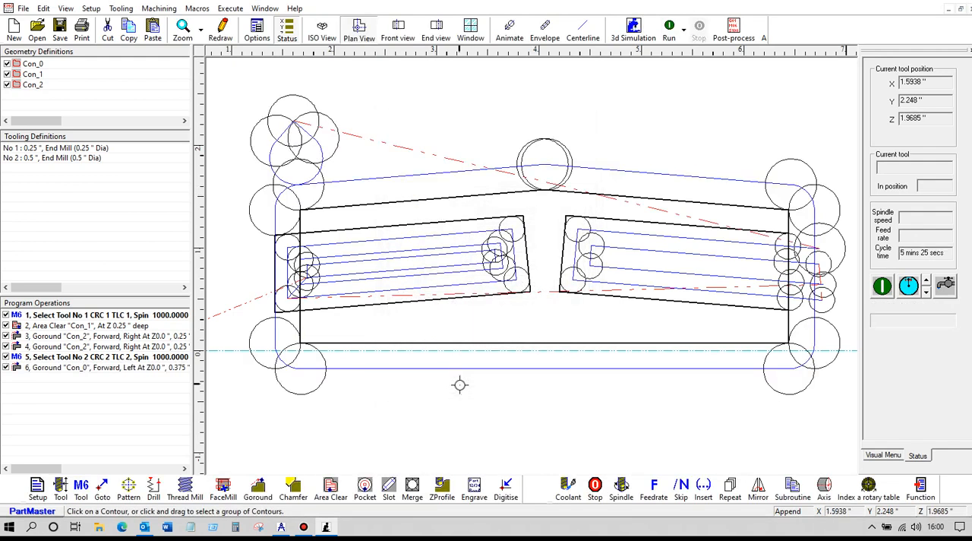
- Generate the 3D machine simulation data for the program using the SM_Vertical Mill.ppr simulator
{"action": "left_click", "coordinate": [633, 29]}
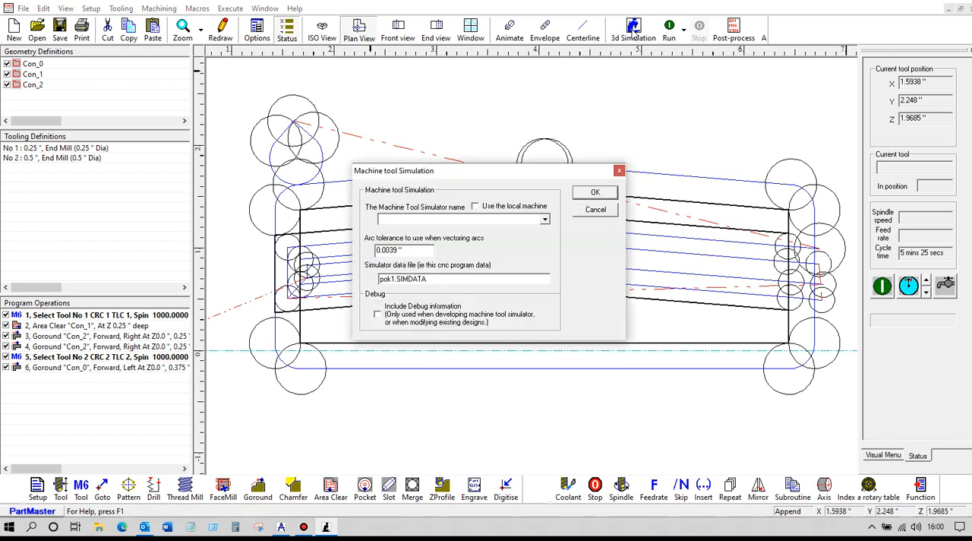
{"action": "left_click", "coordinate": [546, 219]}
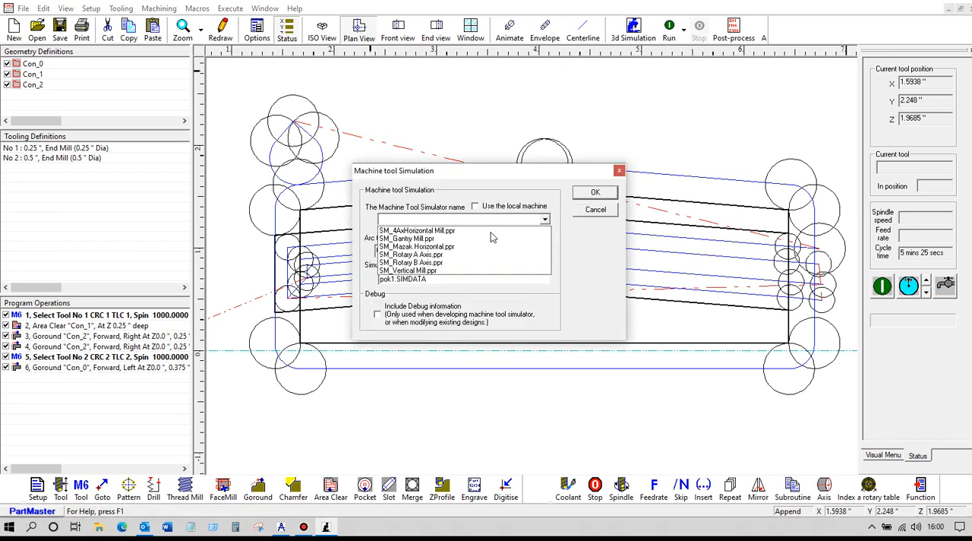
{"action": "left_click", "coordinate": [439, 275]}
{"action": "left_click", "coordinate": [596, 193]}
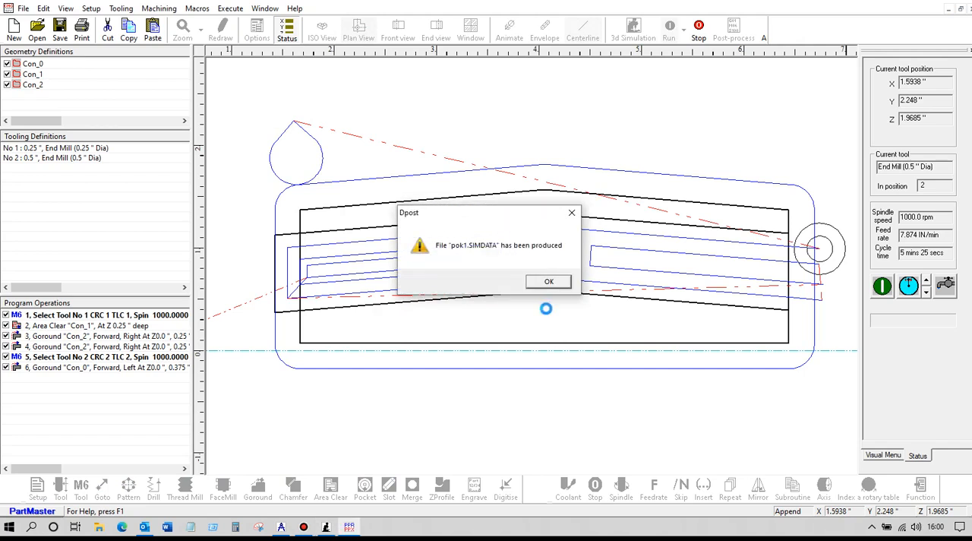
- Simulate the pok1.SIMDATA toolpath, playing all operations at an increased speed, and inspect the machined plate up close
{"action": "left_click", "coordinate": [547, 282]}
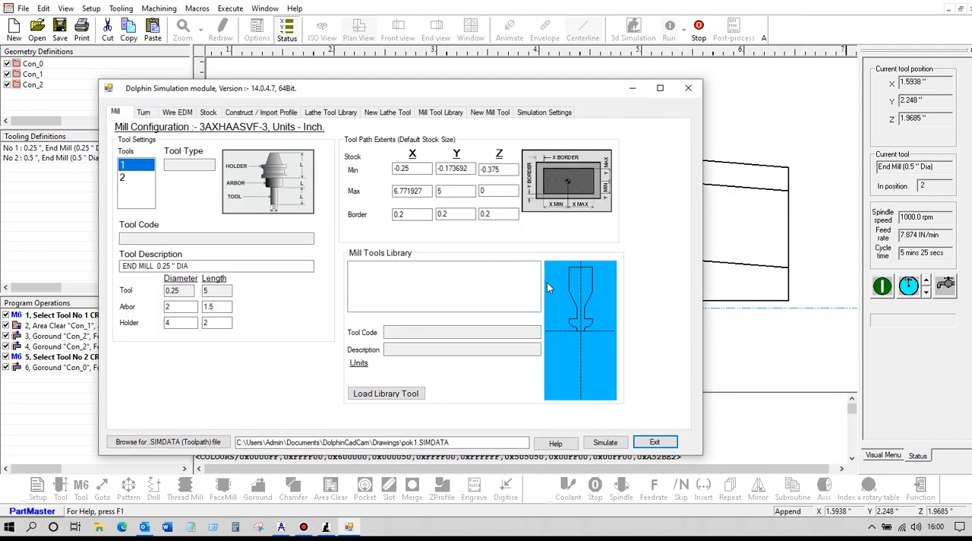
{"action": "left_click", "coordinate": [605, 443]}
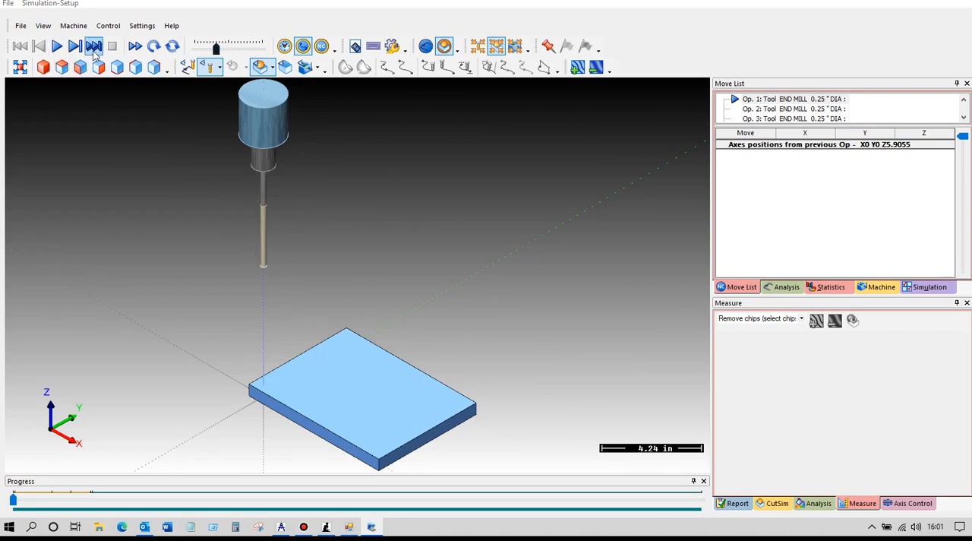
{"action": "left_click", "coordinate": [56, 47]}
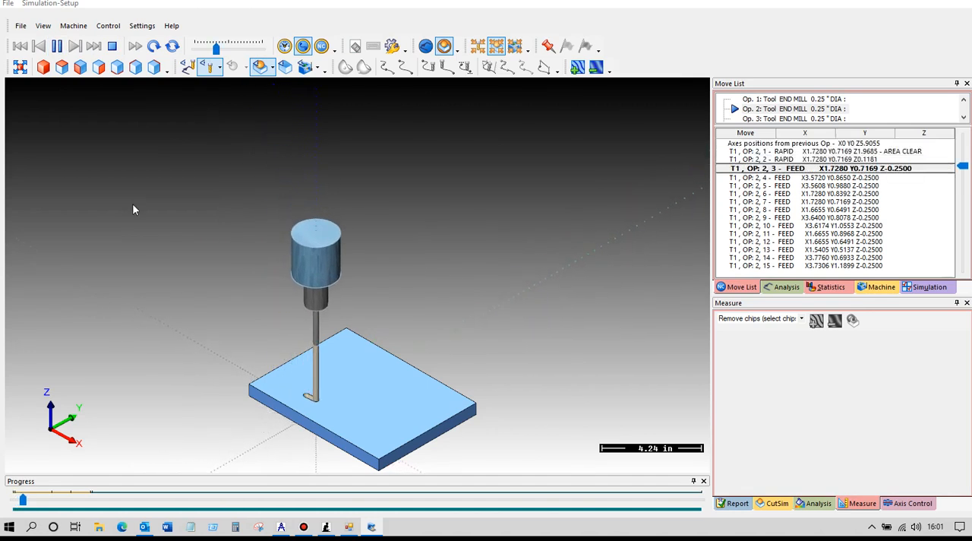
{"action": "left_click_drag", "start_coordinate": [217, 48], "coordinate": [227, 49]}
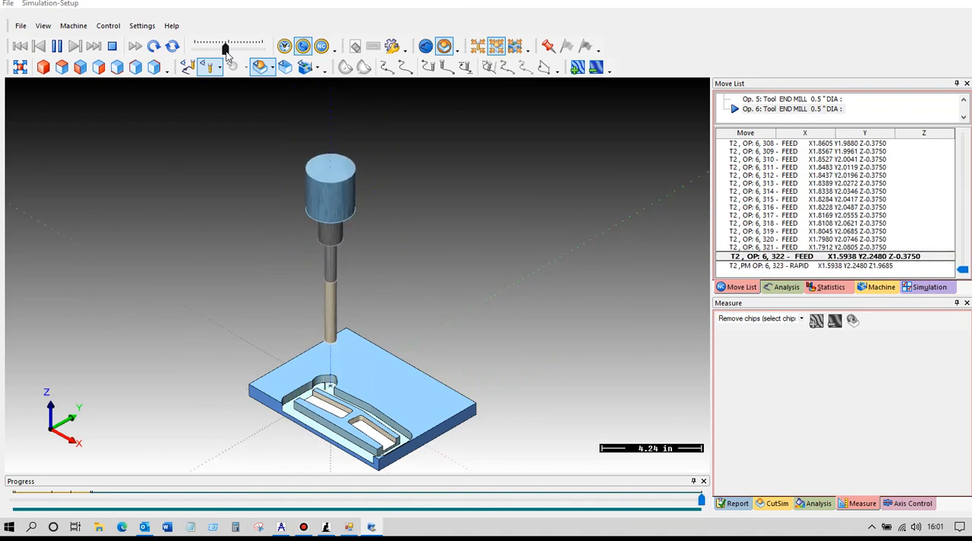
{"action": "scroll", "coordinate": [421, 228], "scroll_direction": "up", "scroll_amount": 8}
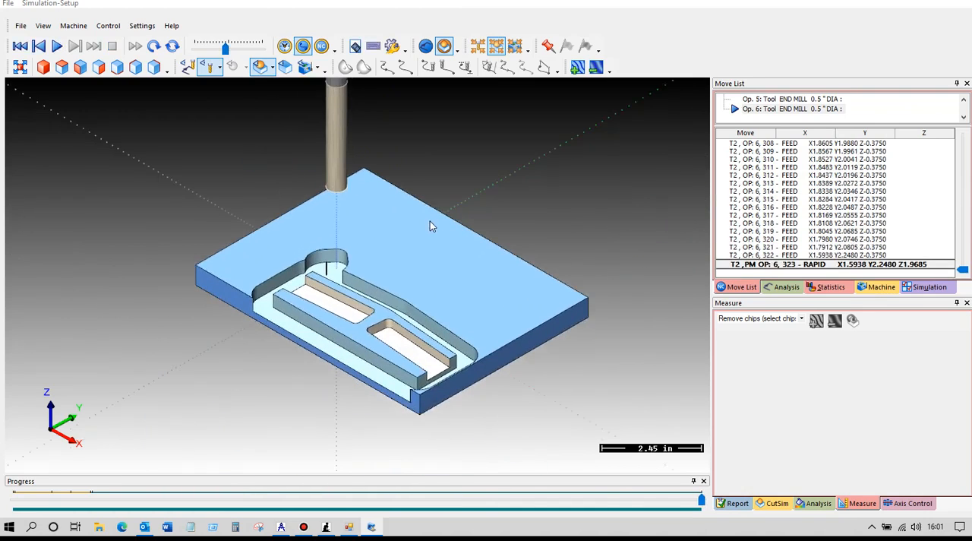
{"action": "middle_click_drag", "start_coordinate": [398, 301], "coordinate": [419, 250]}
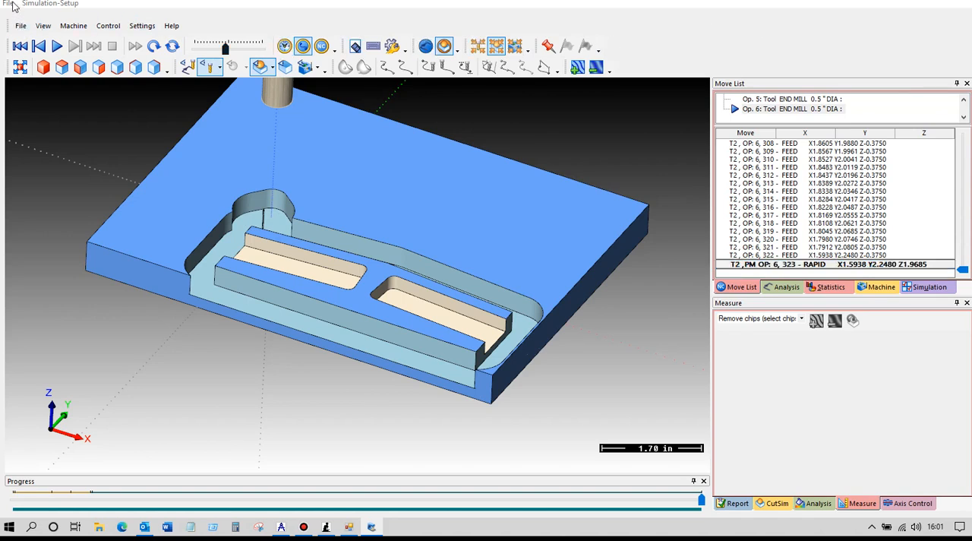
- Exit the 3D simulation and close the Dolphin Simulation module to return to the program
{"action": "left_click", "coordinate": [11, 5]}
{"action": "left_click", "coordinate": [19, 9]}
{"action": "left_click", "coordinate": [14, 7]}
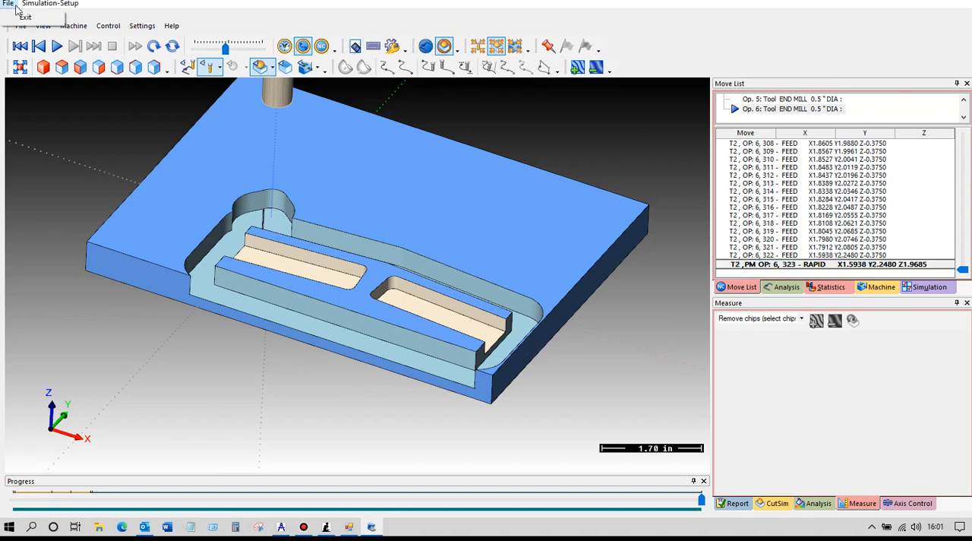
{"action": "left_click", "coordinate": [9, 19]}
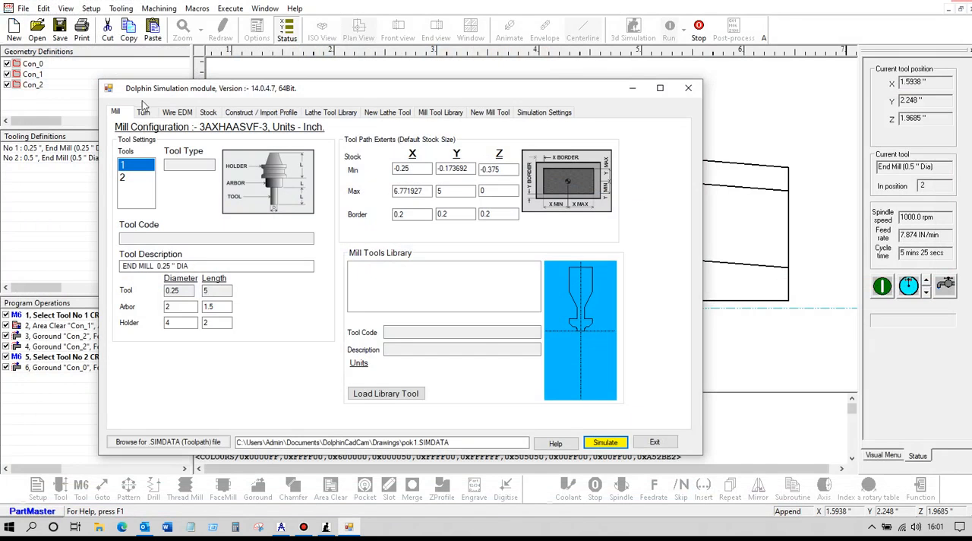
{"action": "left_click", "coordinate": [655, 442]}
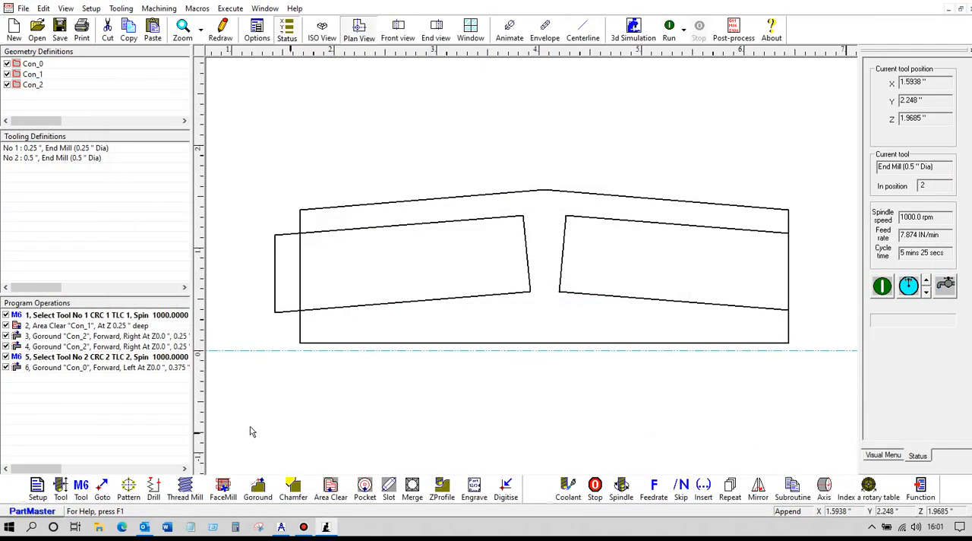
- Review the Z-axis cut depth override of the Area Clear operation on Con_1, leaving its settings unmodified
{"action": "double_click", "coordinate": [76, 325]}
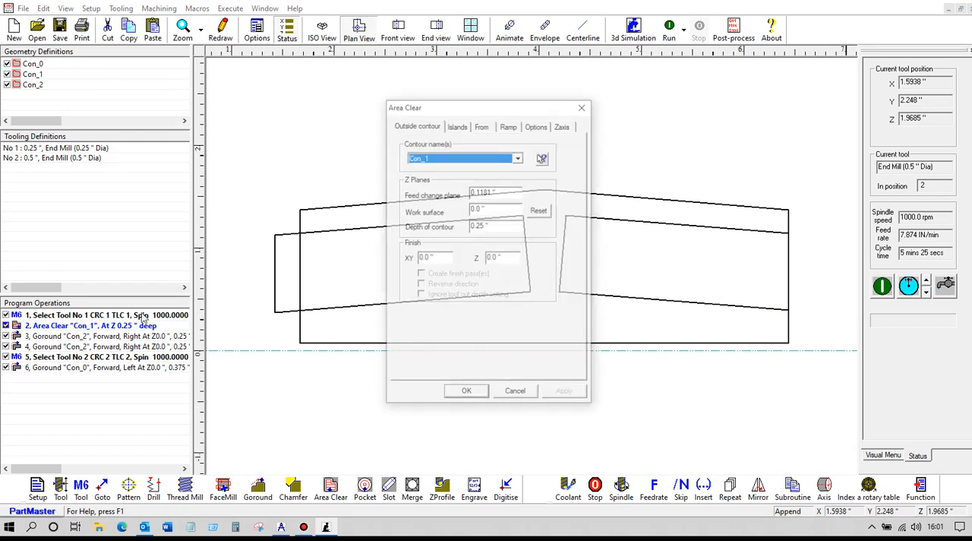
{"action": "left_click", "coordinate": [566, 126]}
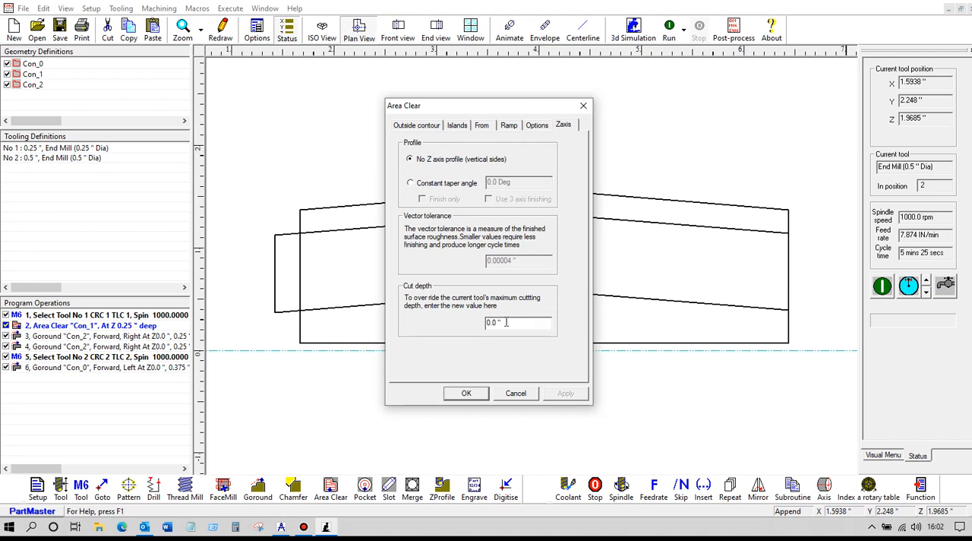
{"action": "left_click", "coordinate": [516, 394]}
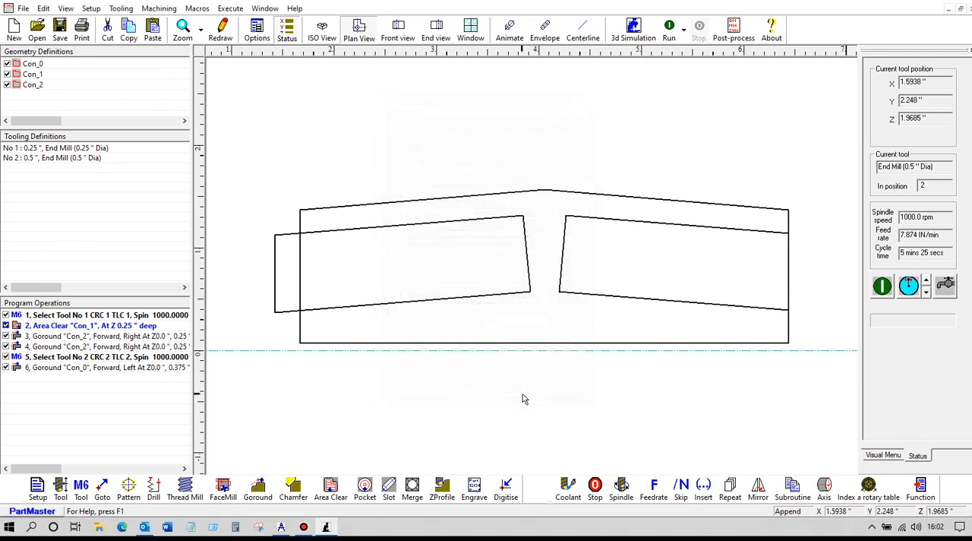